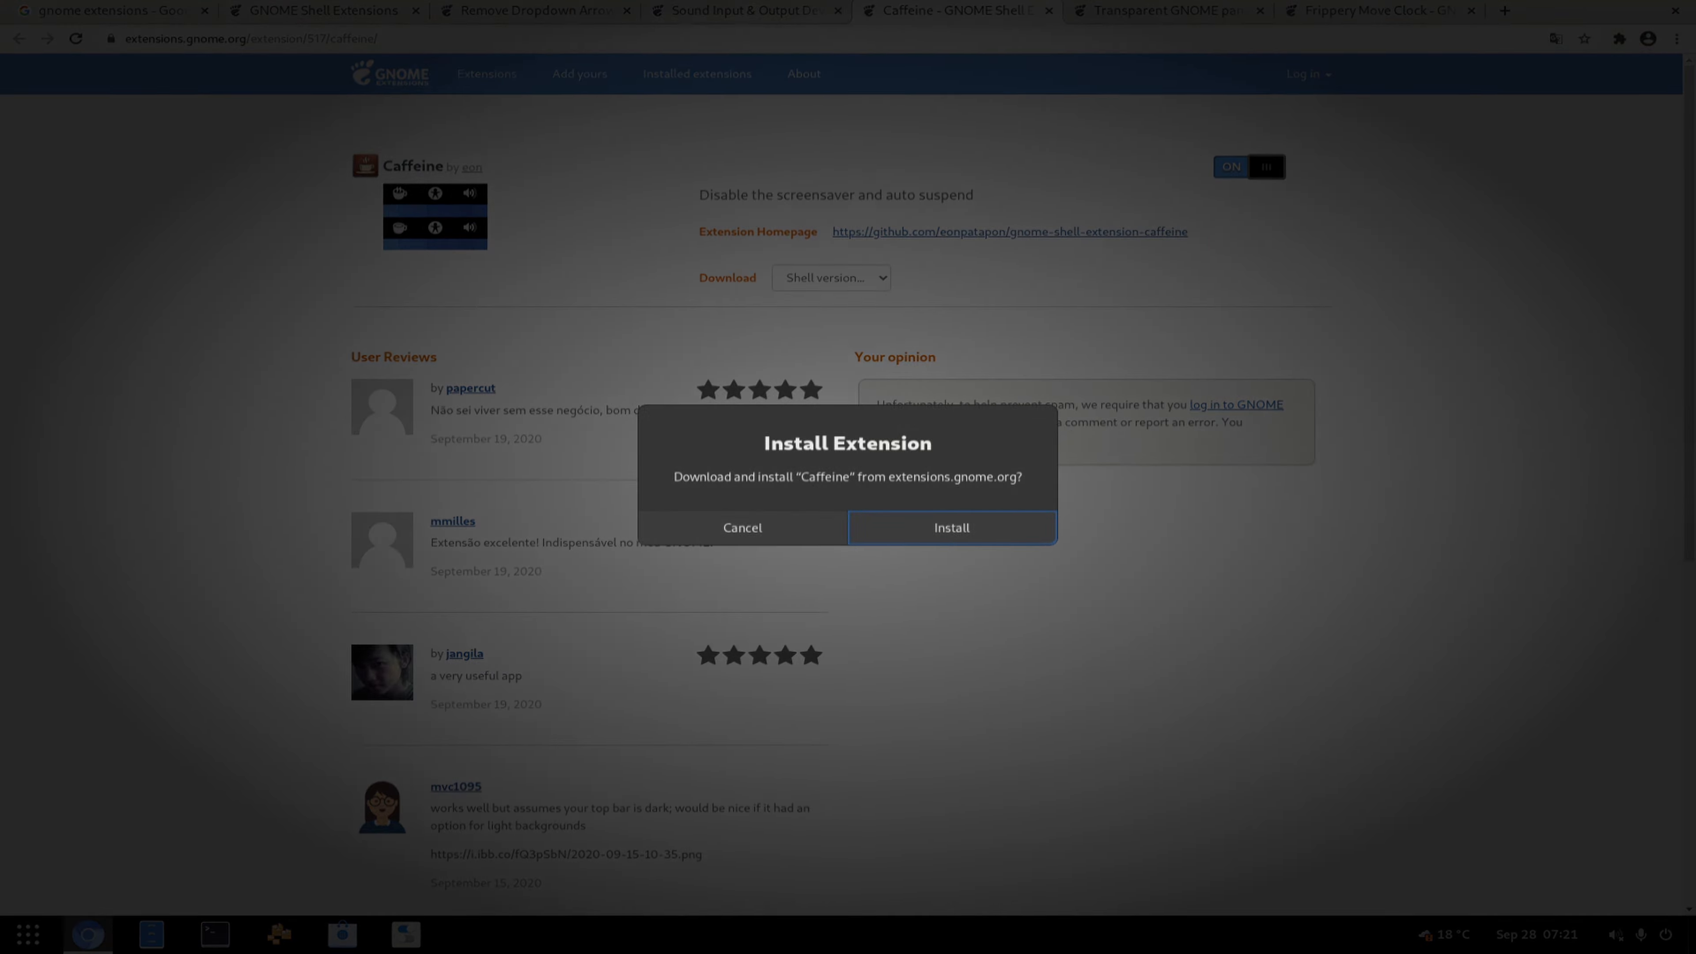
Confirm the Caffeine extension installation, and install the Transparent GNOME panel extension from its page.
left_click(950, 527)
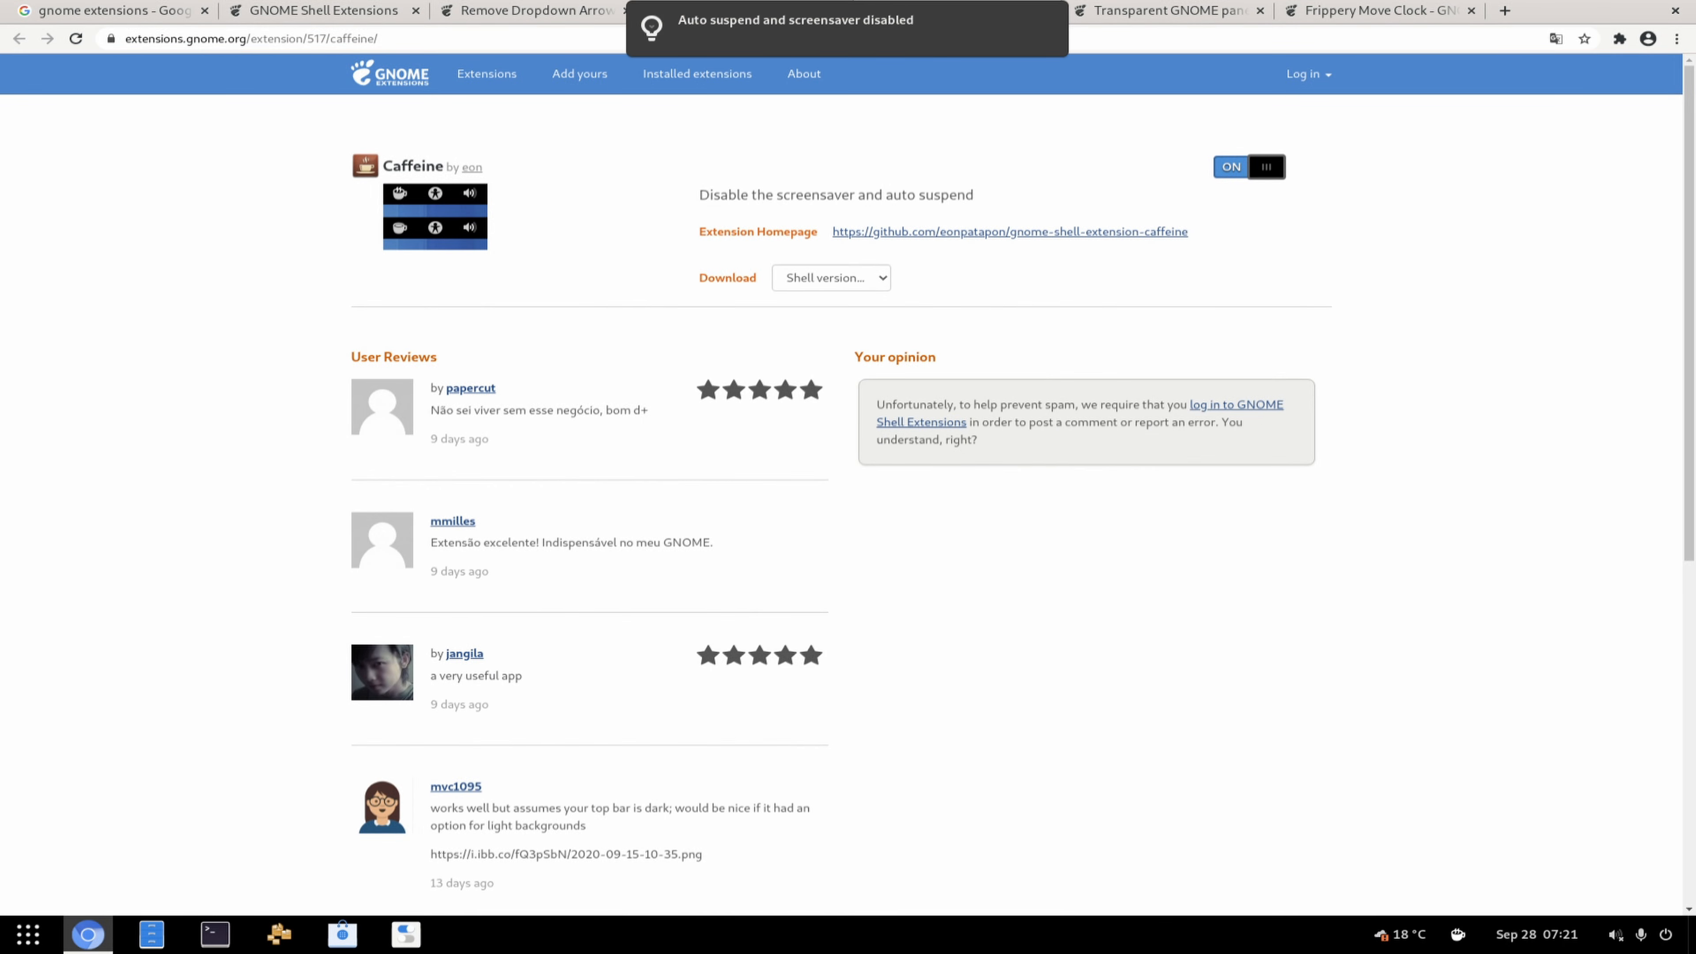
key("ctrl+Tab")
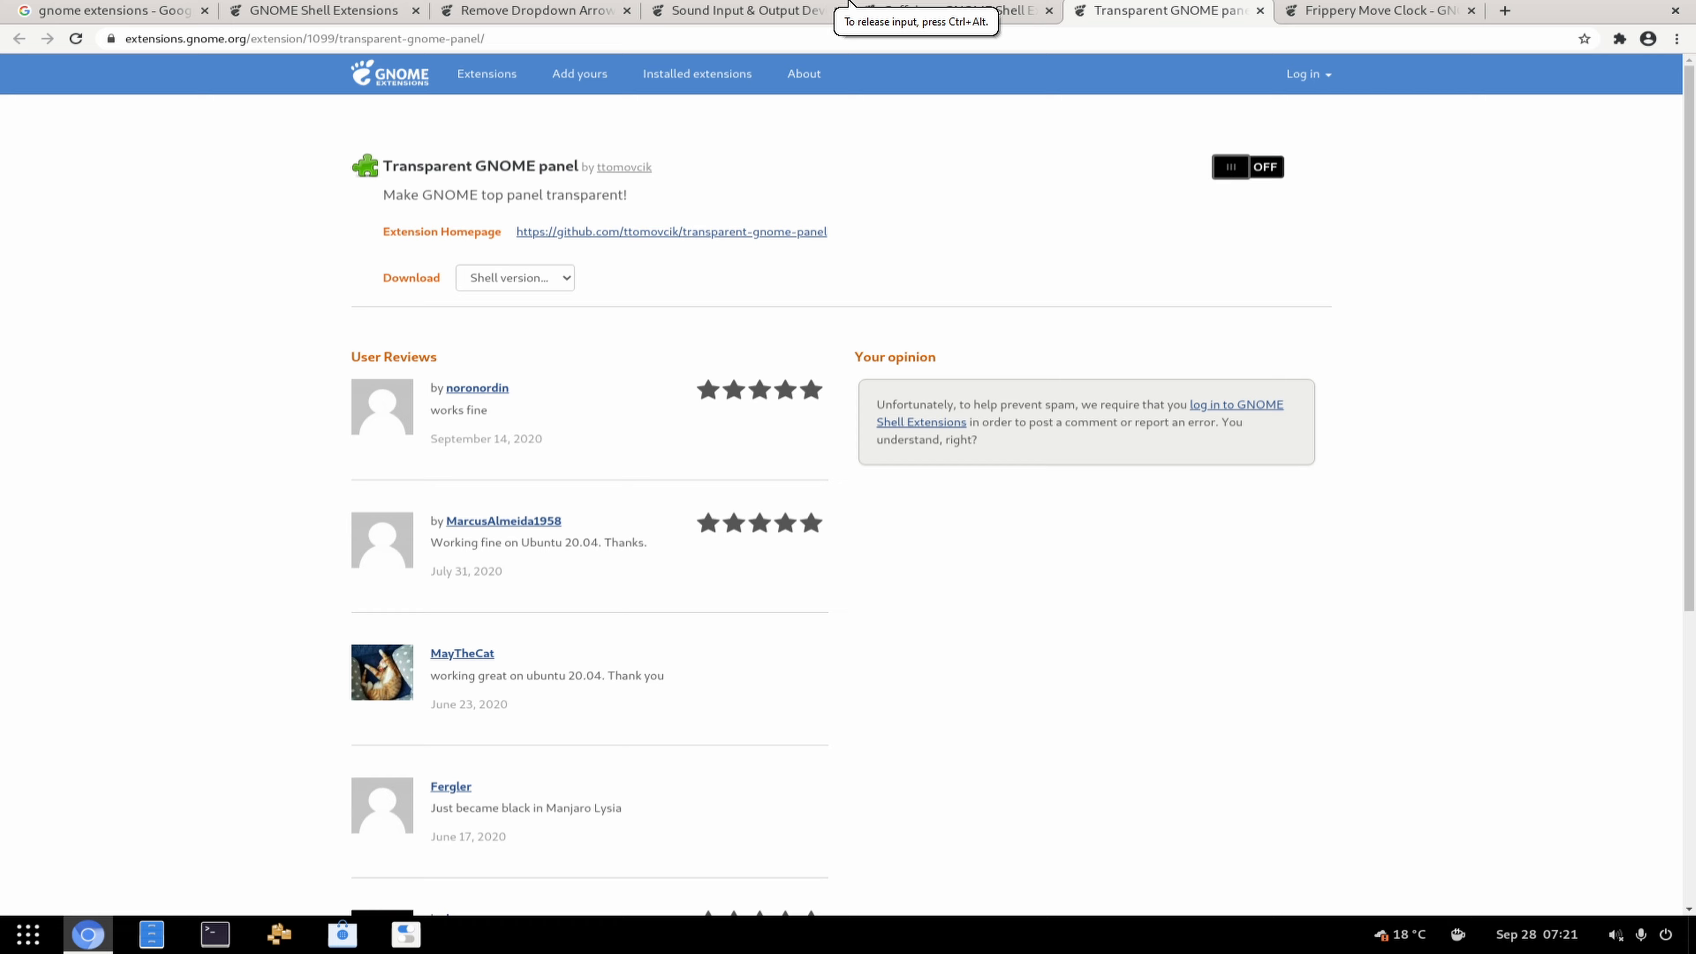
left_click(1247, 167)
key("Return")
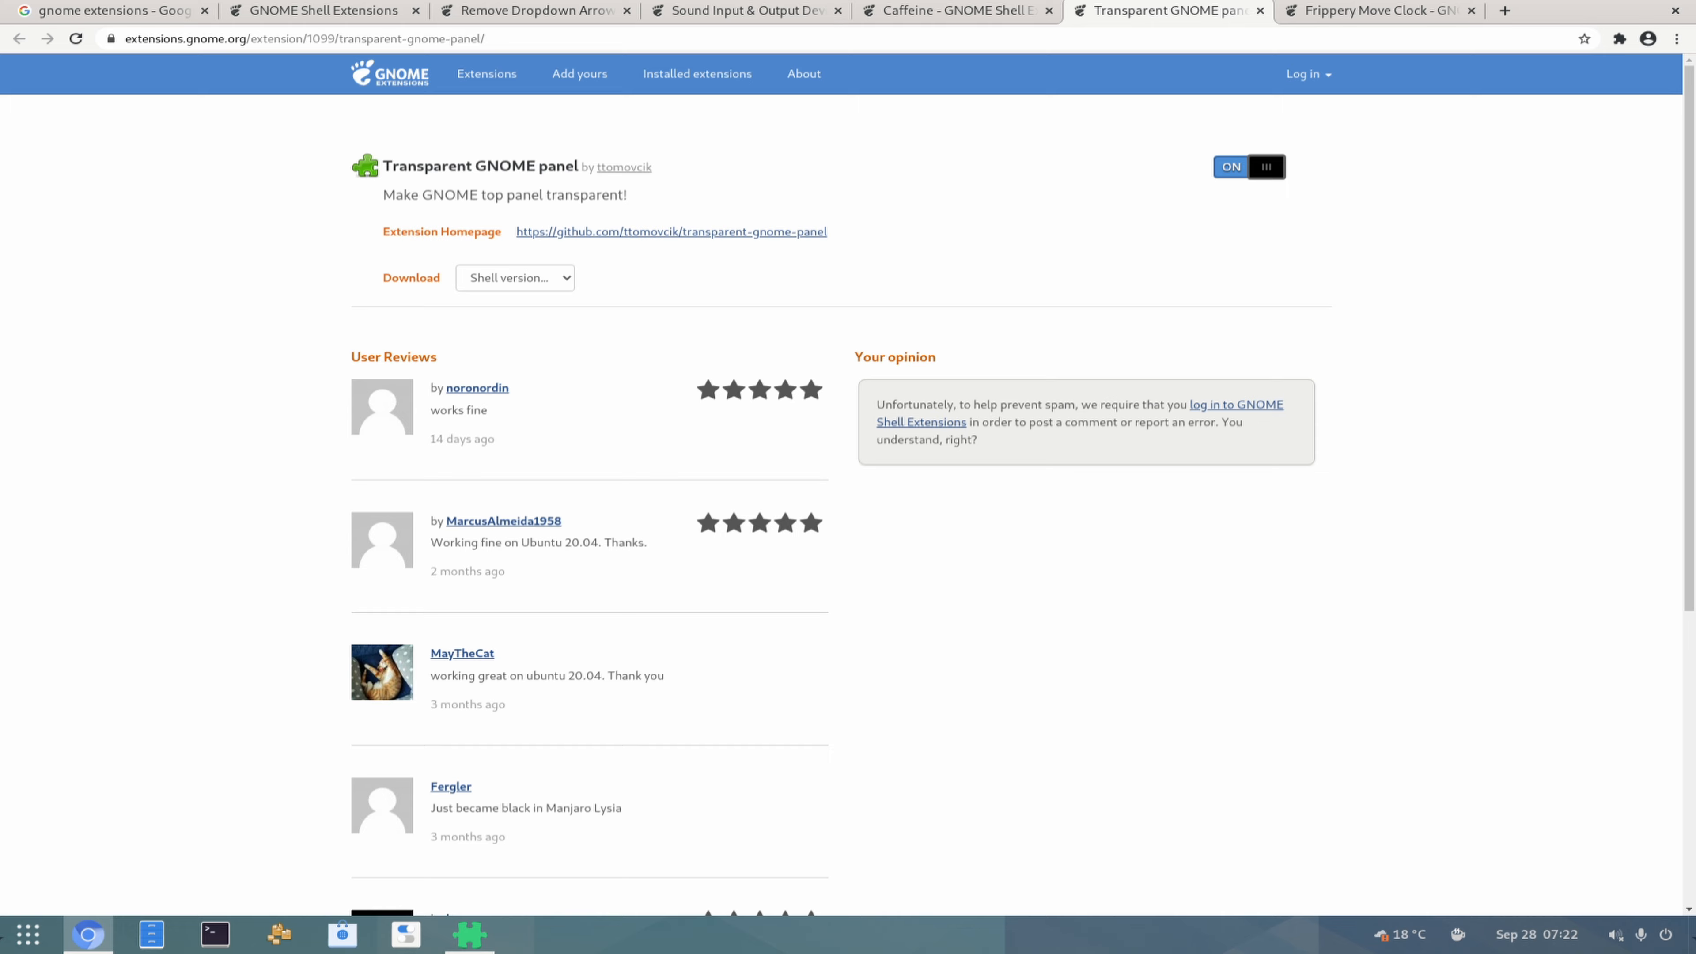
Install the Frippery Move Clock extension from its GNOME Extensions page.
left_click(1325, 12)
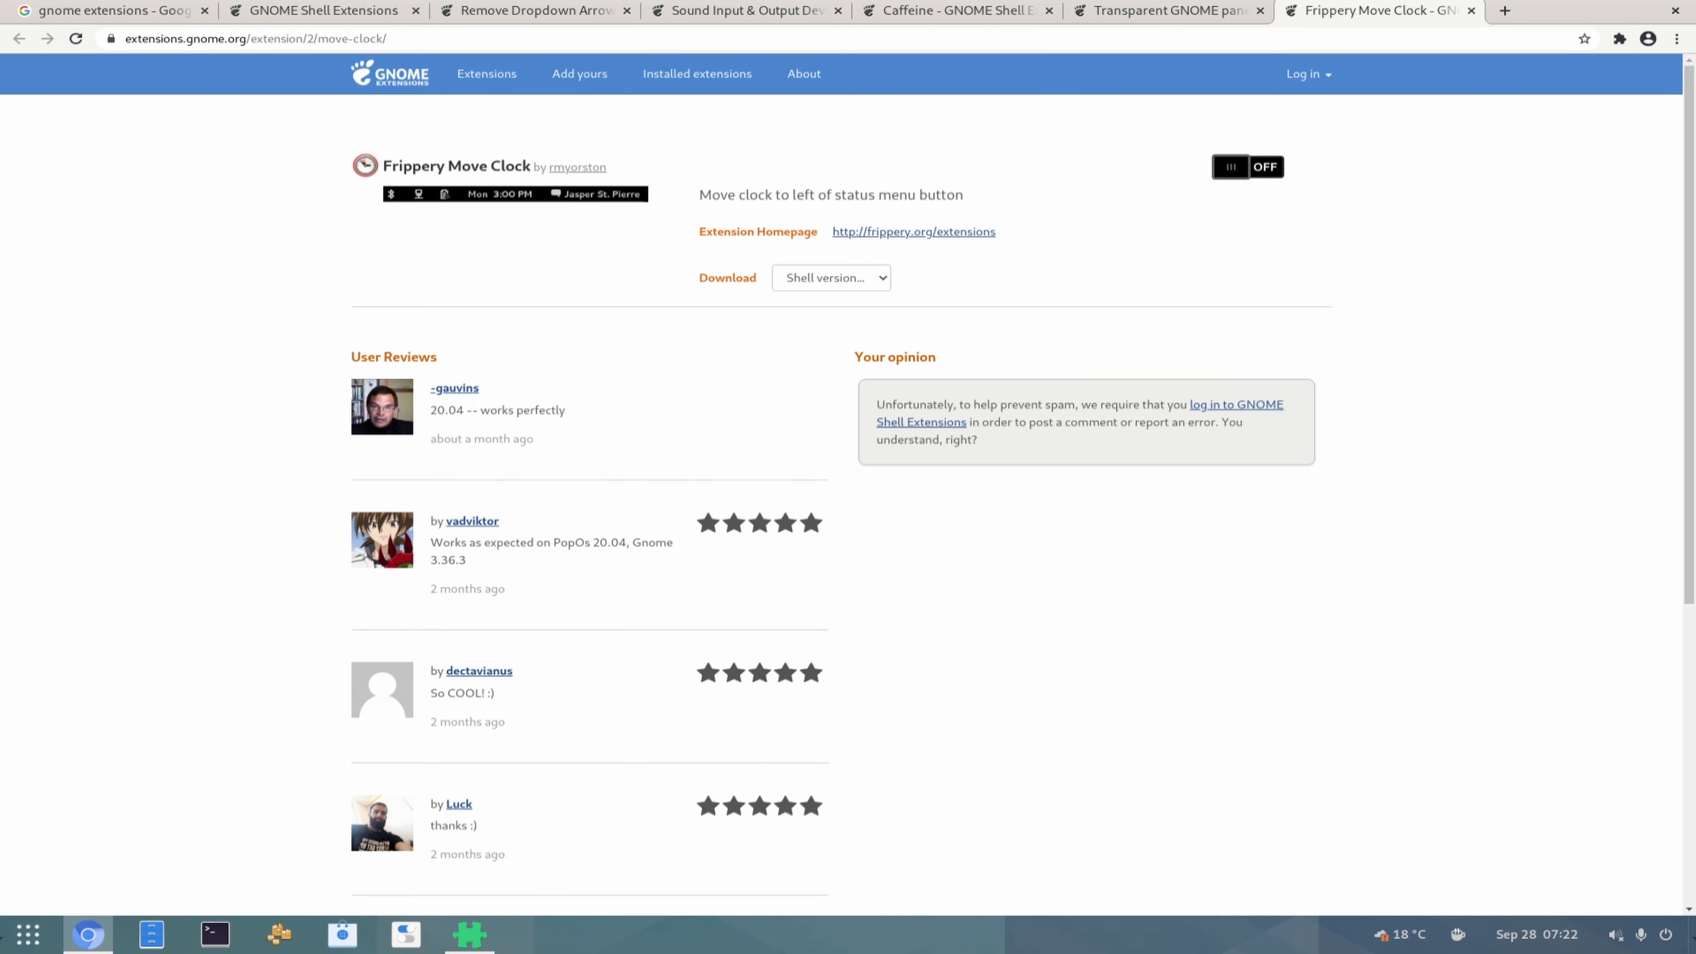
left_click(1249, 167)
key("Return")
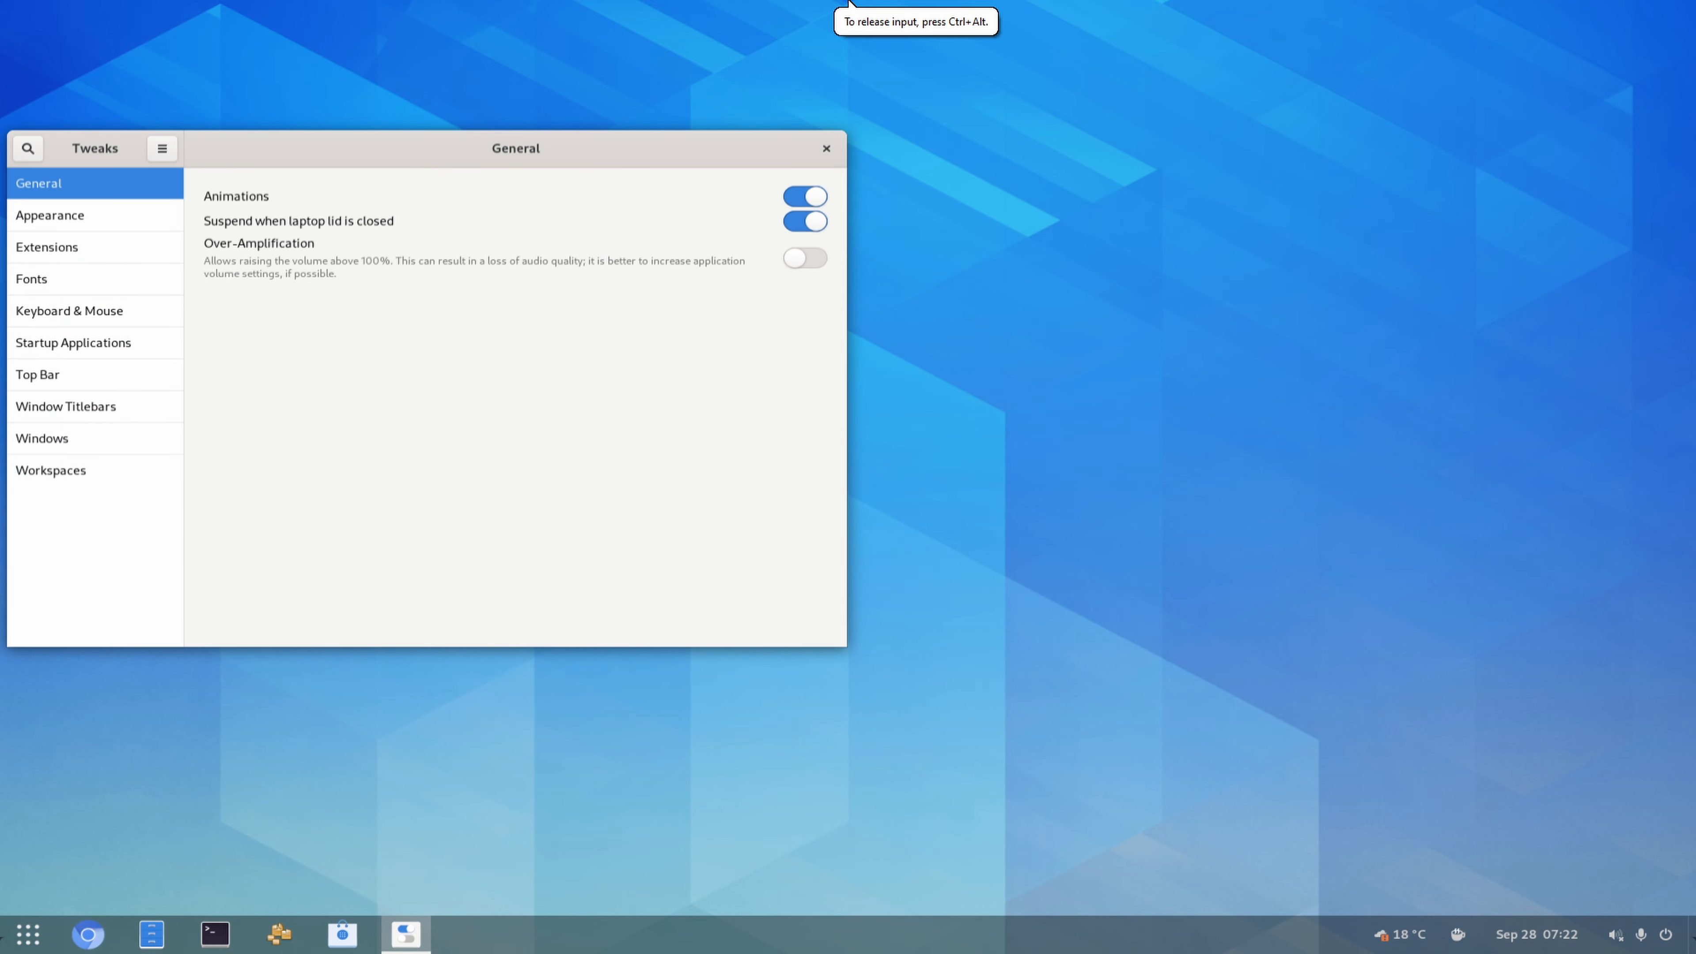
In Tweaks, enable the Maximize and Minimize titlebar buttons and set their placement to Left.
left_click(423, 414)
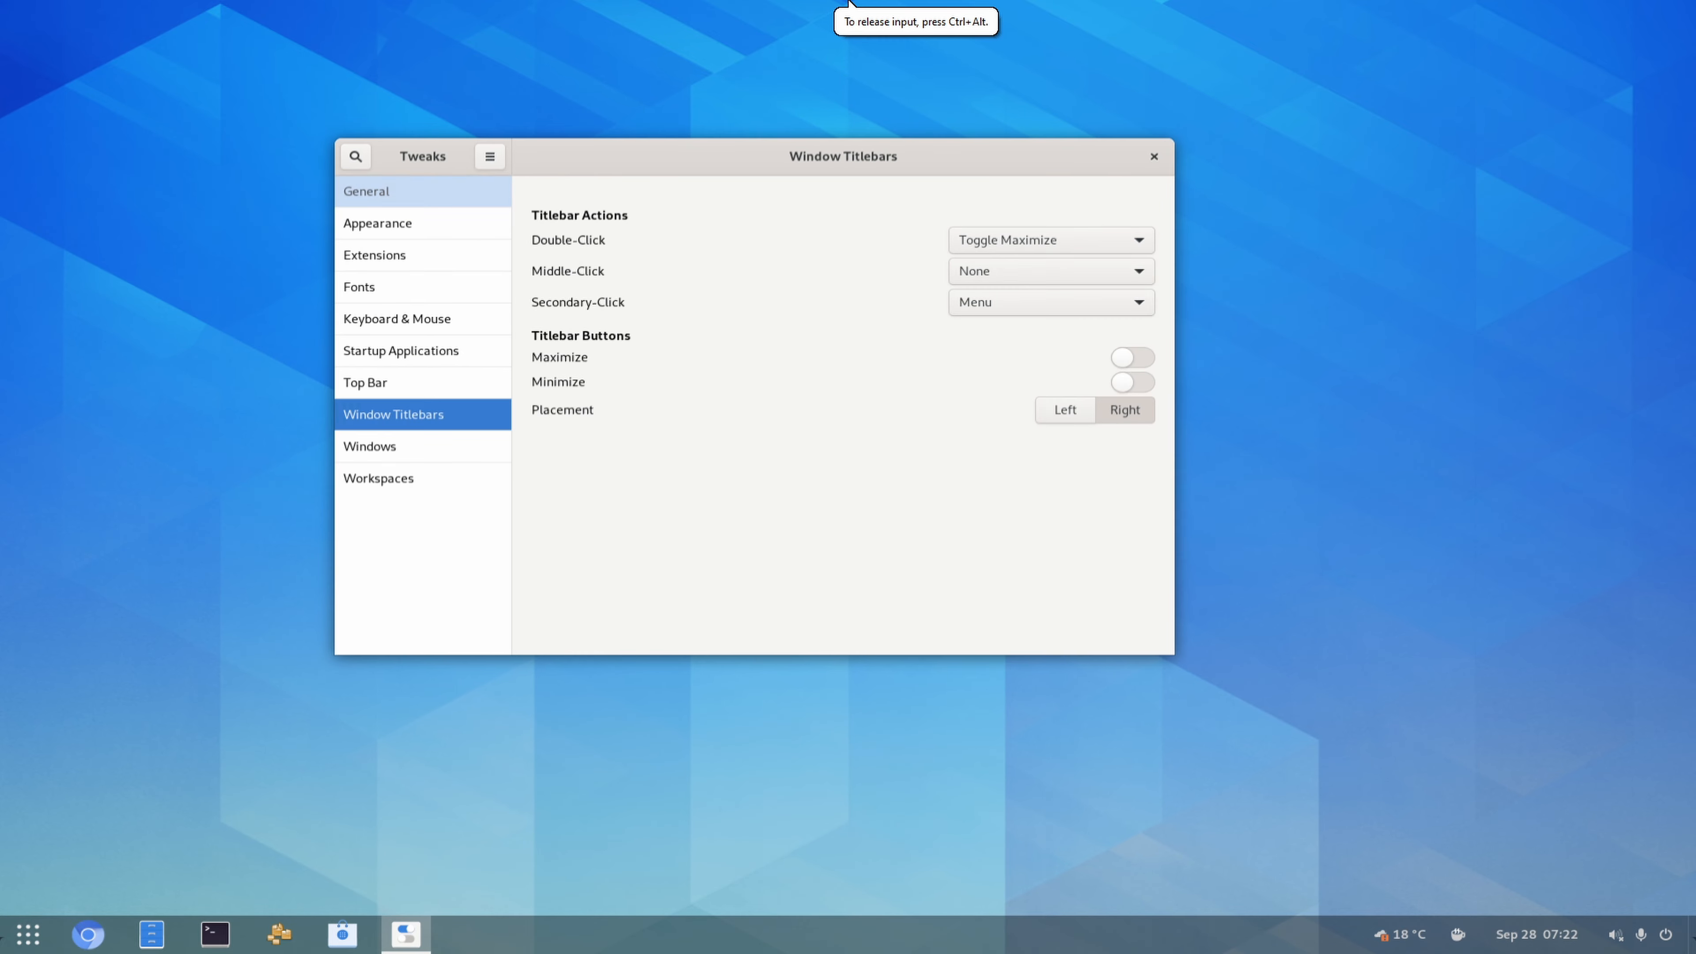
left_click(1132, 357)
left_click(1132, 382)
left_click(1064, 410)
Turn off the Dash to panel extension and turn on Dash to dock.
left_click(374, 255)
left_click(1047, 371)
left_click(1047, 311)
In the Dash to Dock settings, position the dock at the Bottom and set the icon size limit to 40 px.
left_click(998, 310)
left_click(1374, 236)
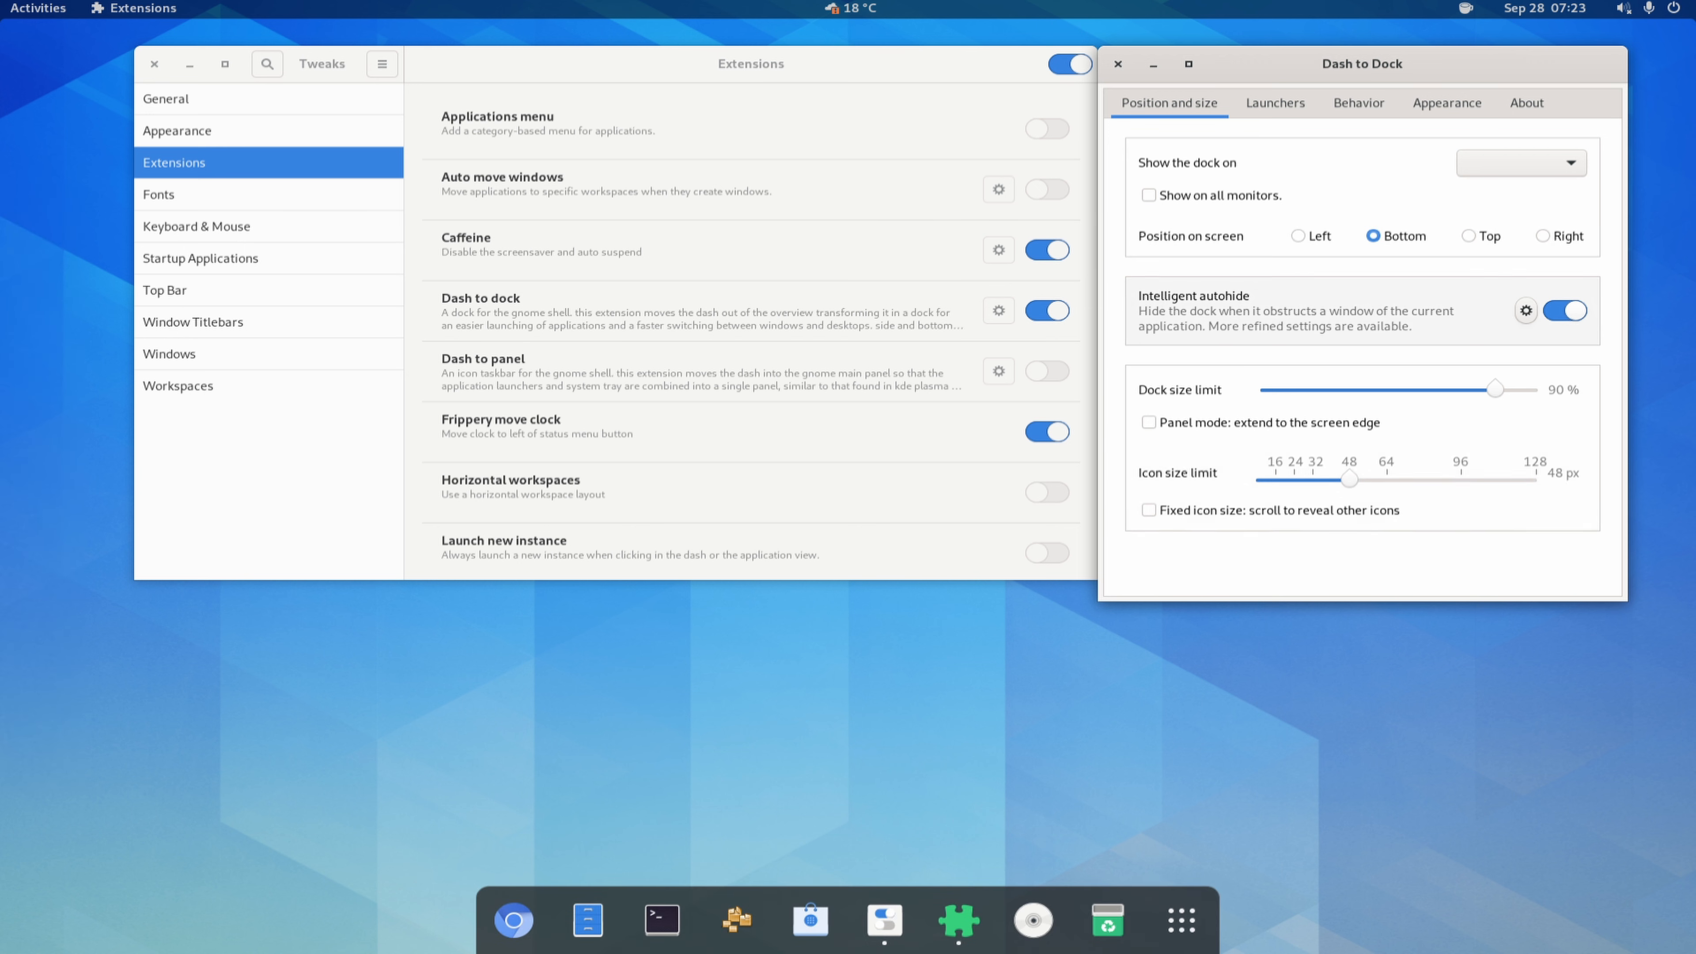
left_click_drag(1349, 479, 1331, 479)
Remove the trash can, mounted volumes and devices, and the Applications icon from the dock.
left_click(1275, 103)
left_click(1564, 432)
left_click(1565, 476)
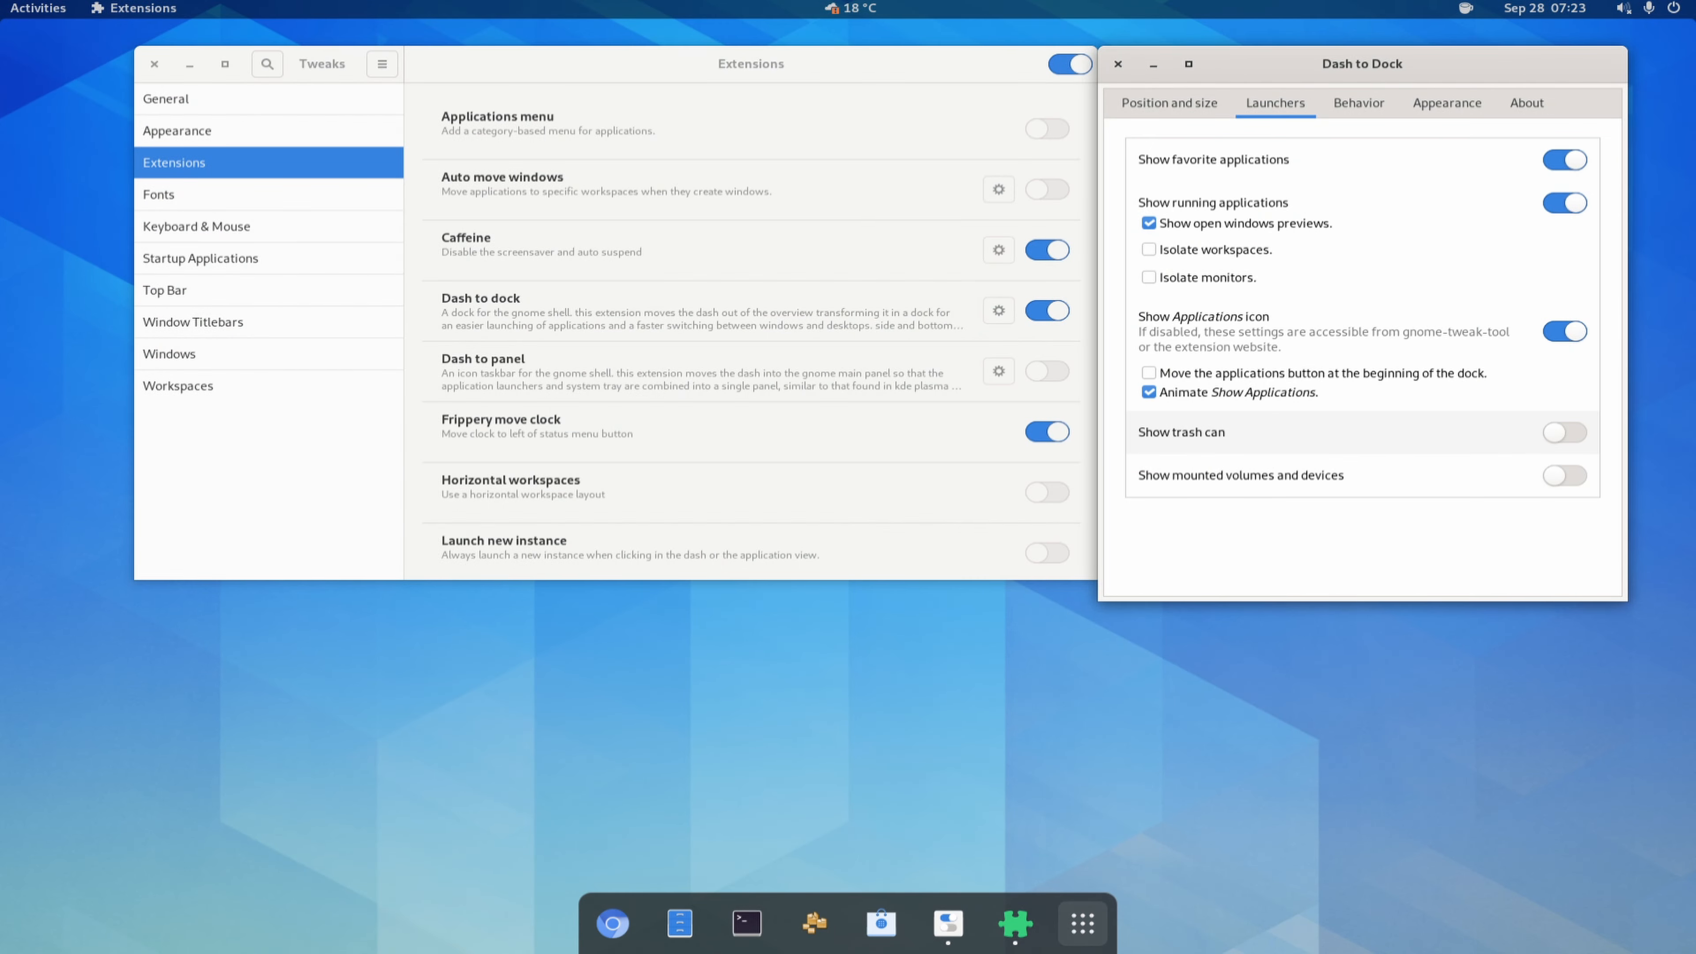
left_click(1564, 331)
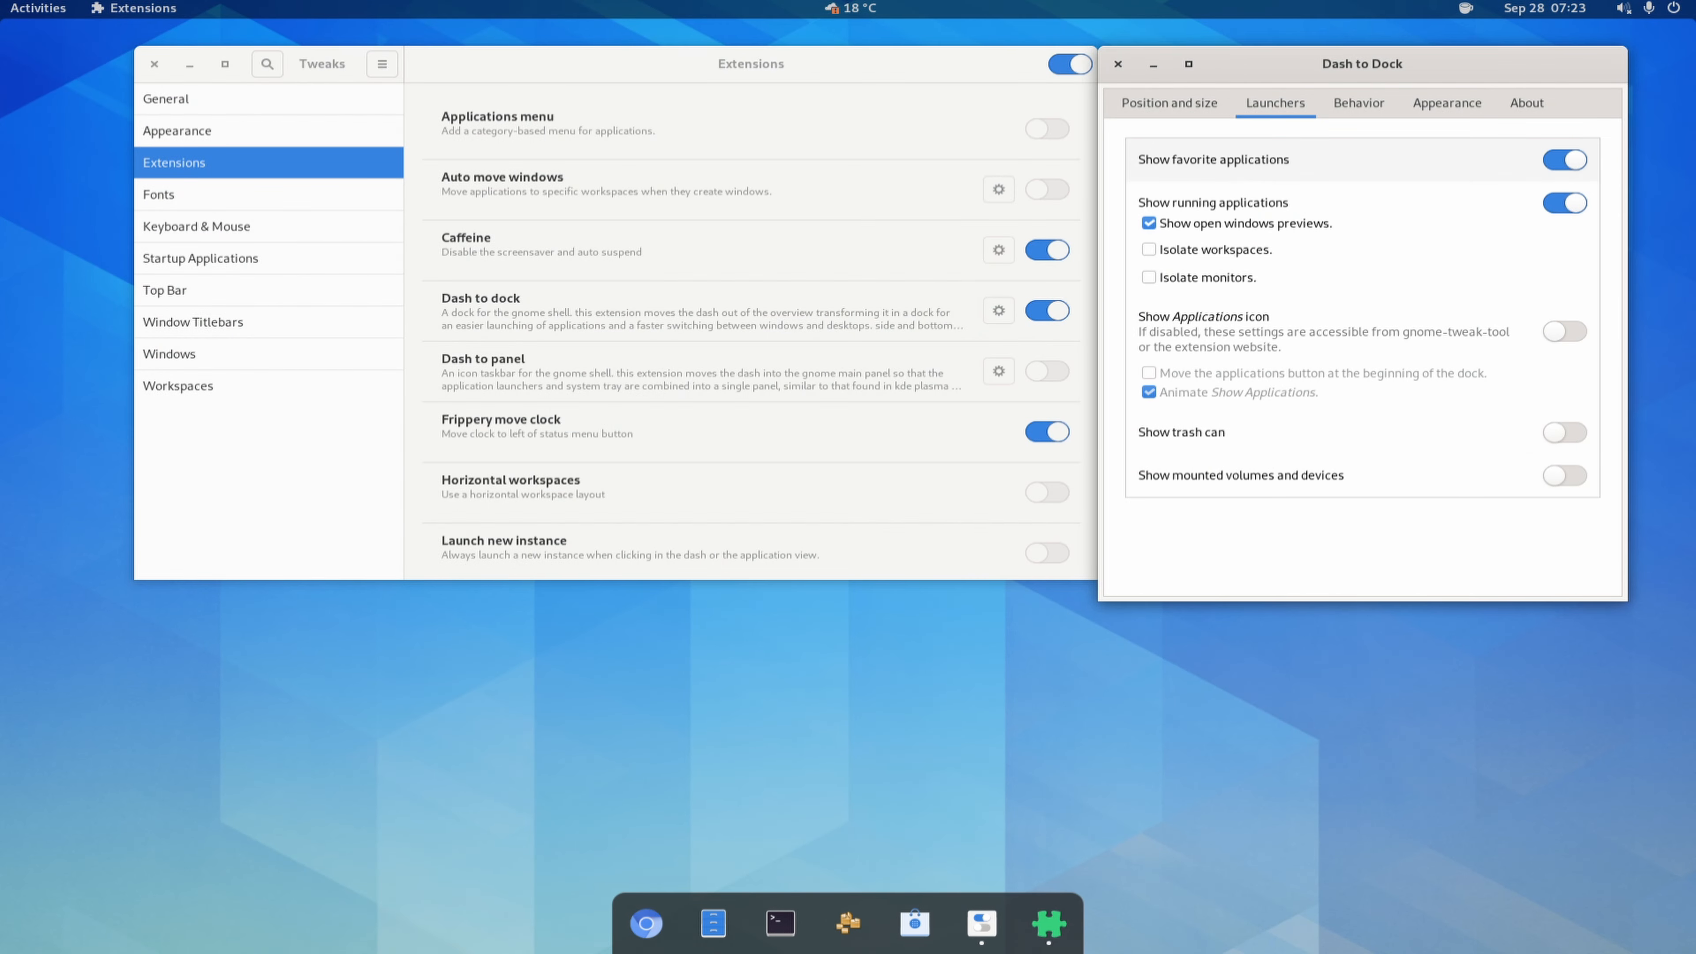
Enable Shrink the dash and set a Fixed dock opacity of 36%, leaving Force straight corner off.
left_click(1359, 103)
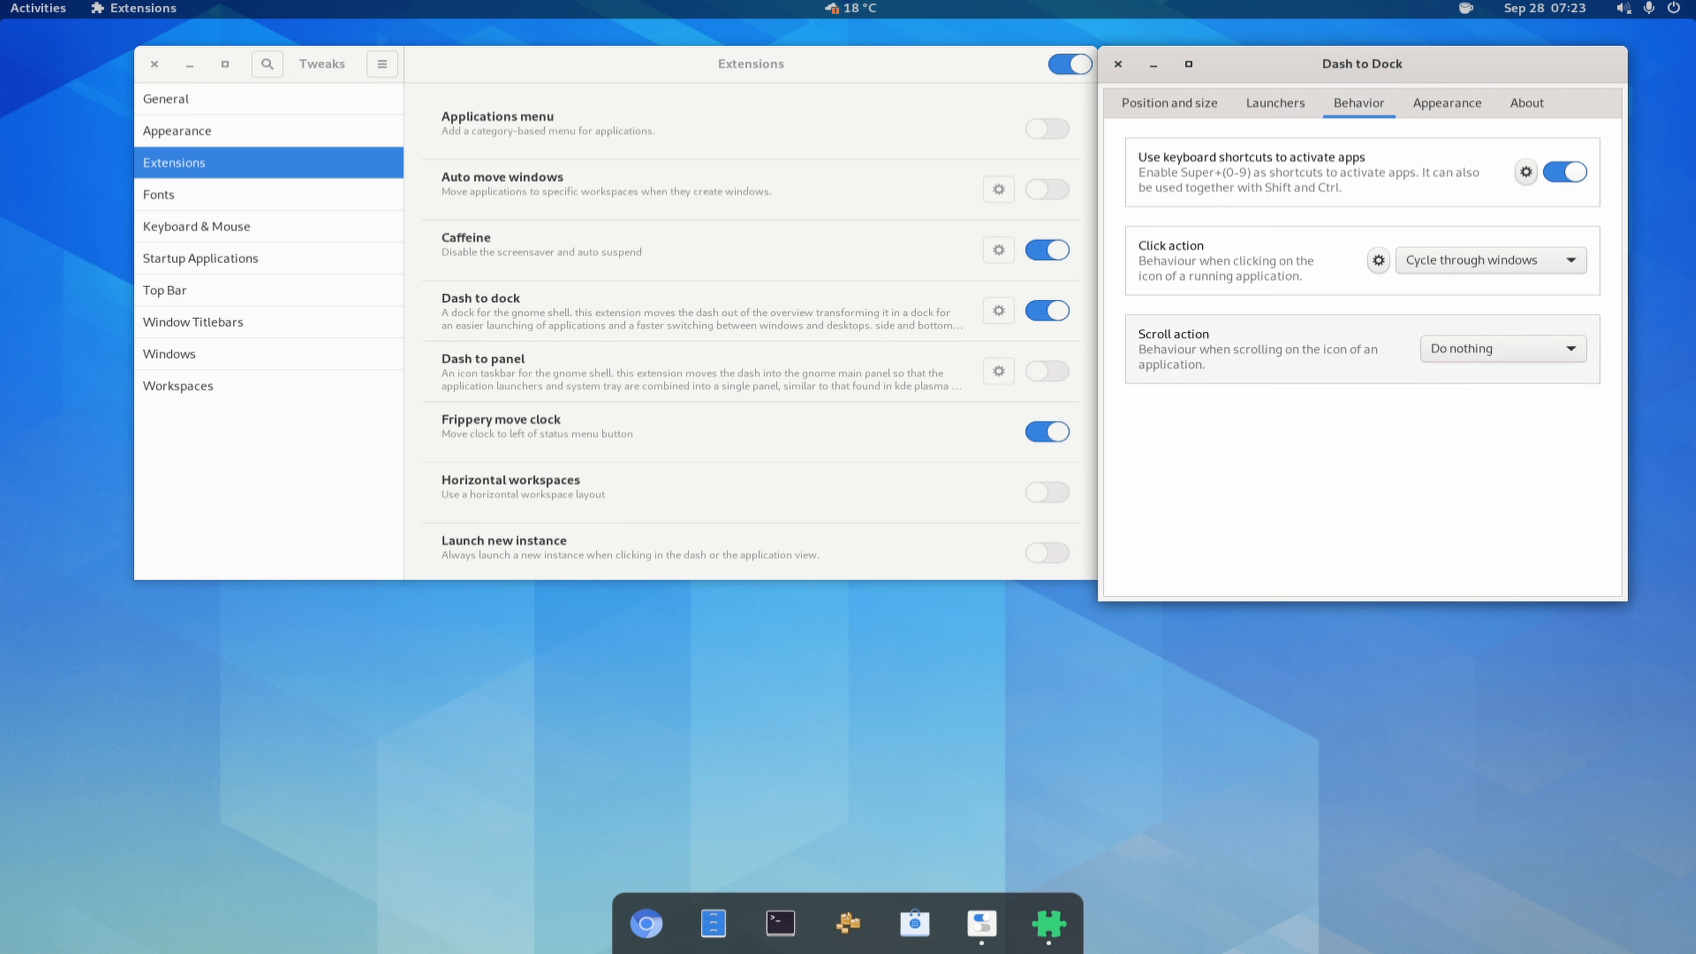
left_click(1446, 103)
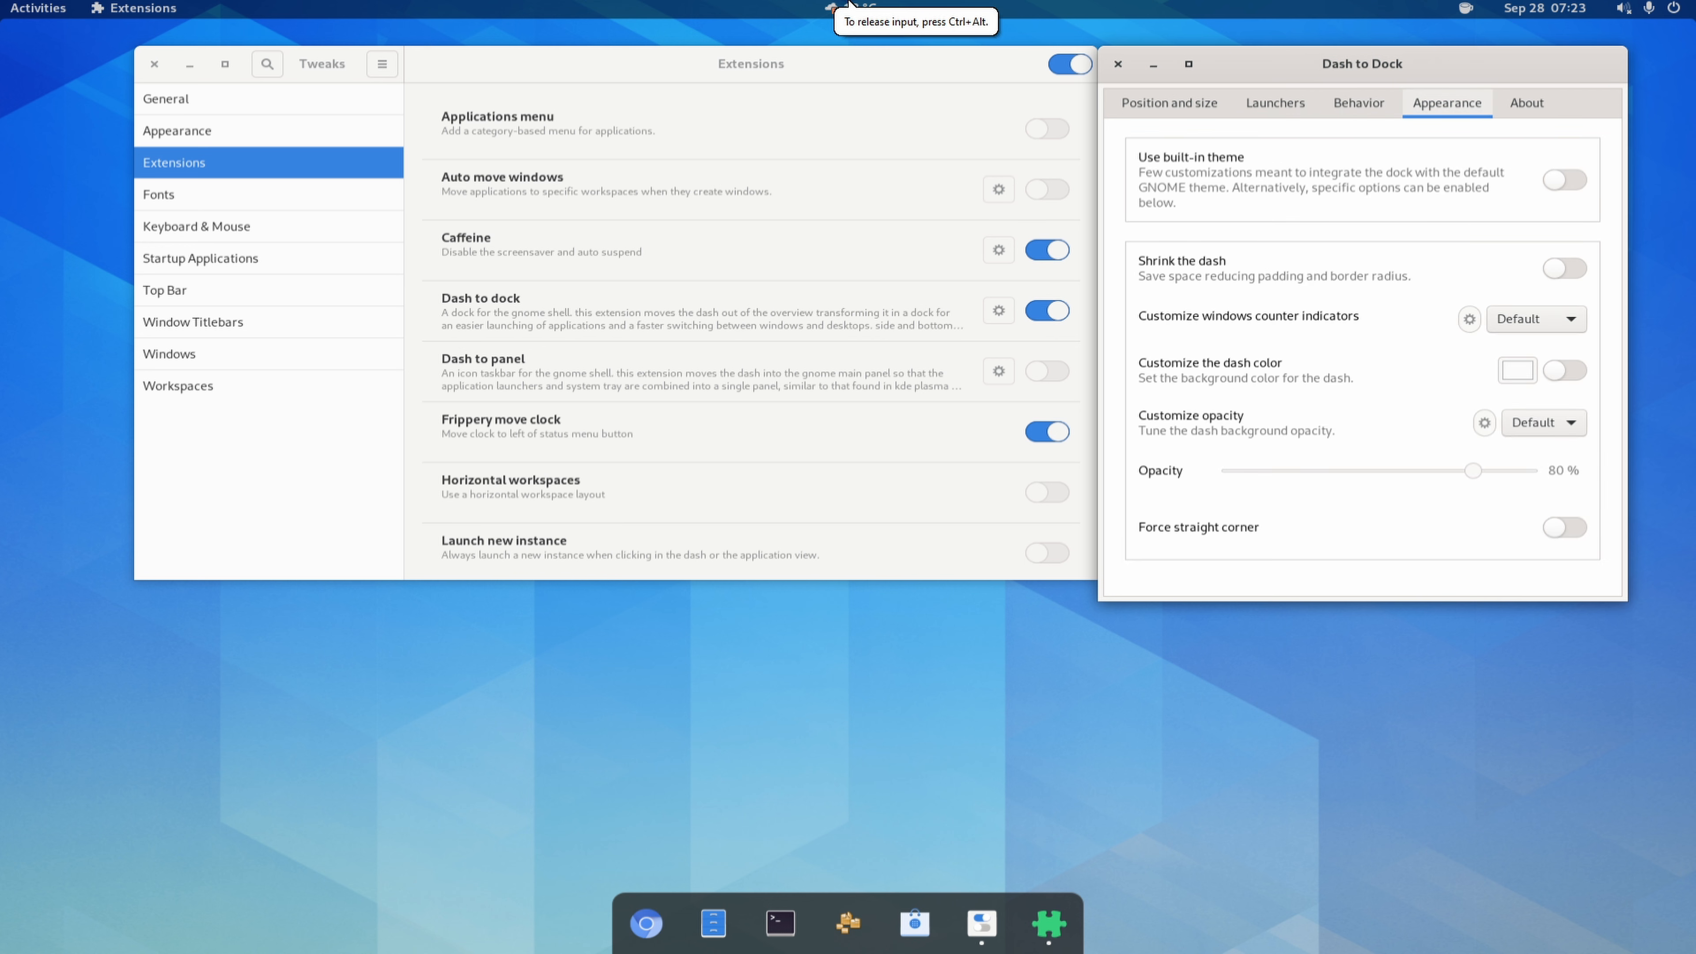
left_click(1564, 268)
left_click(1543, 423)
left_click(1536, 451)
left_click_drag(1472, 470, 1335, 470)
left_click(1564, 527)
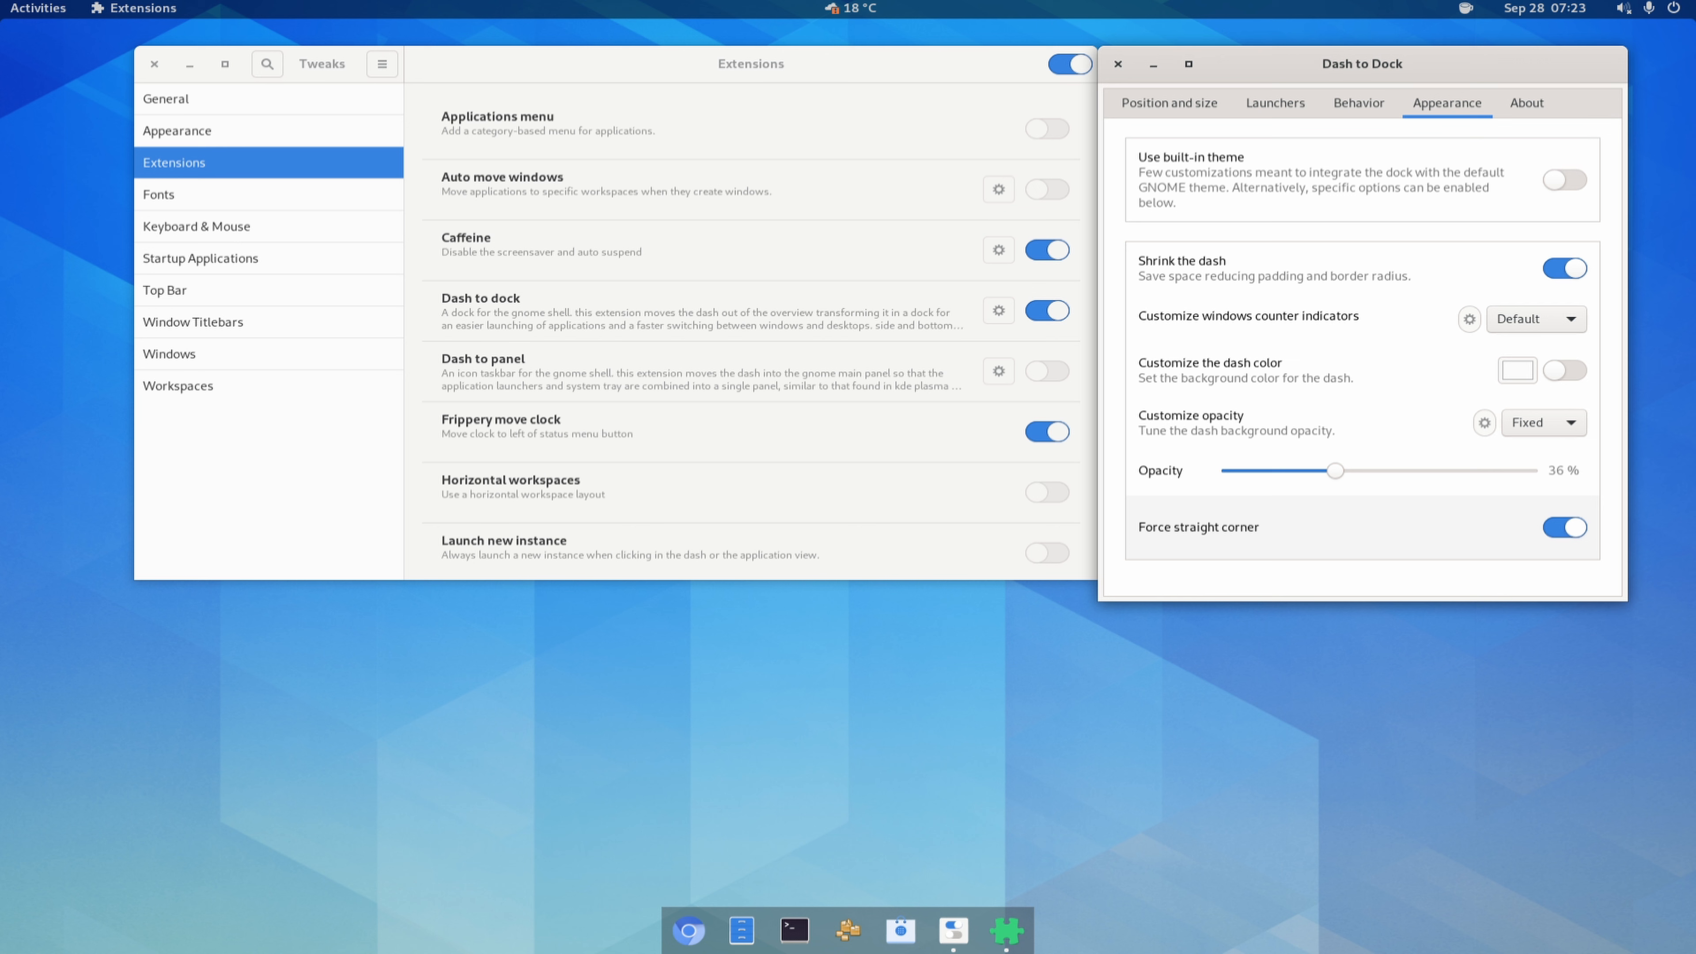
left_click(1564, 527)
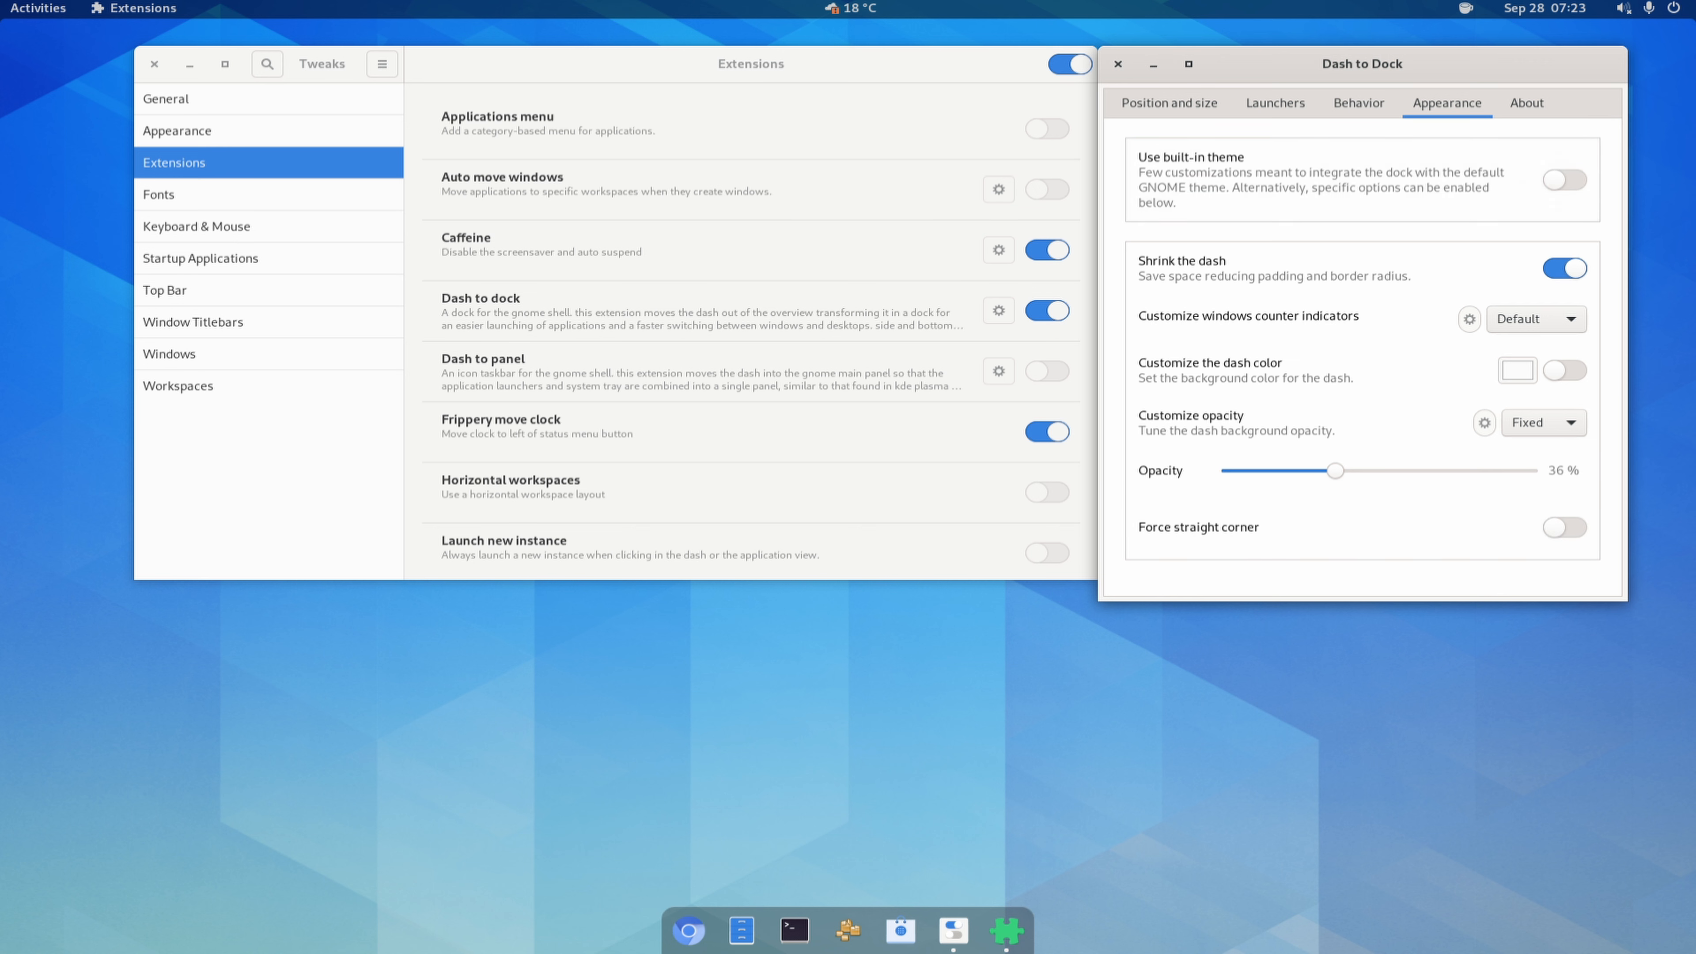
left_click(1169, 103)
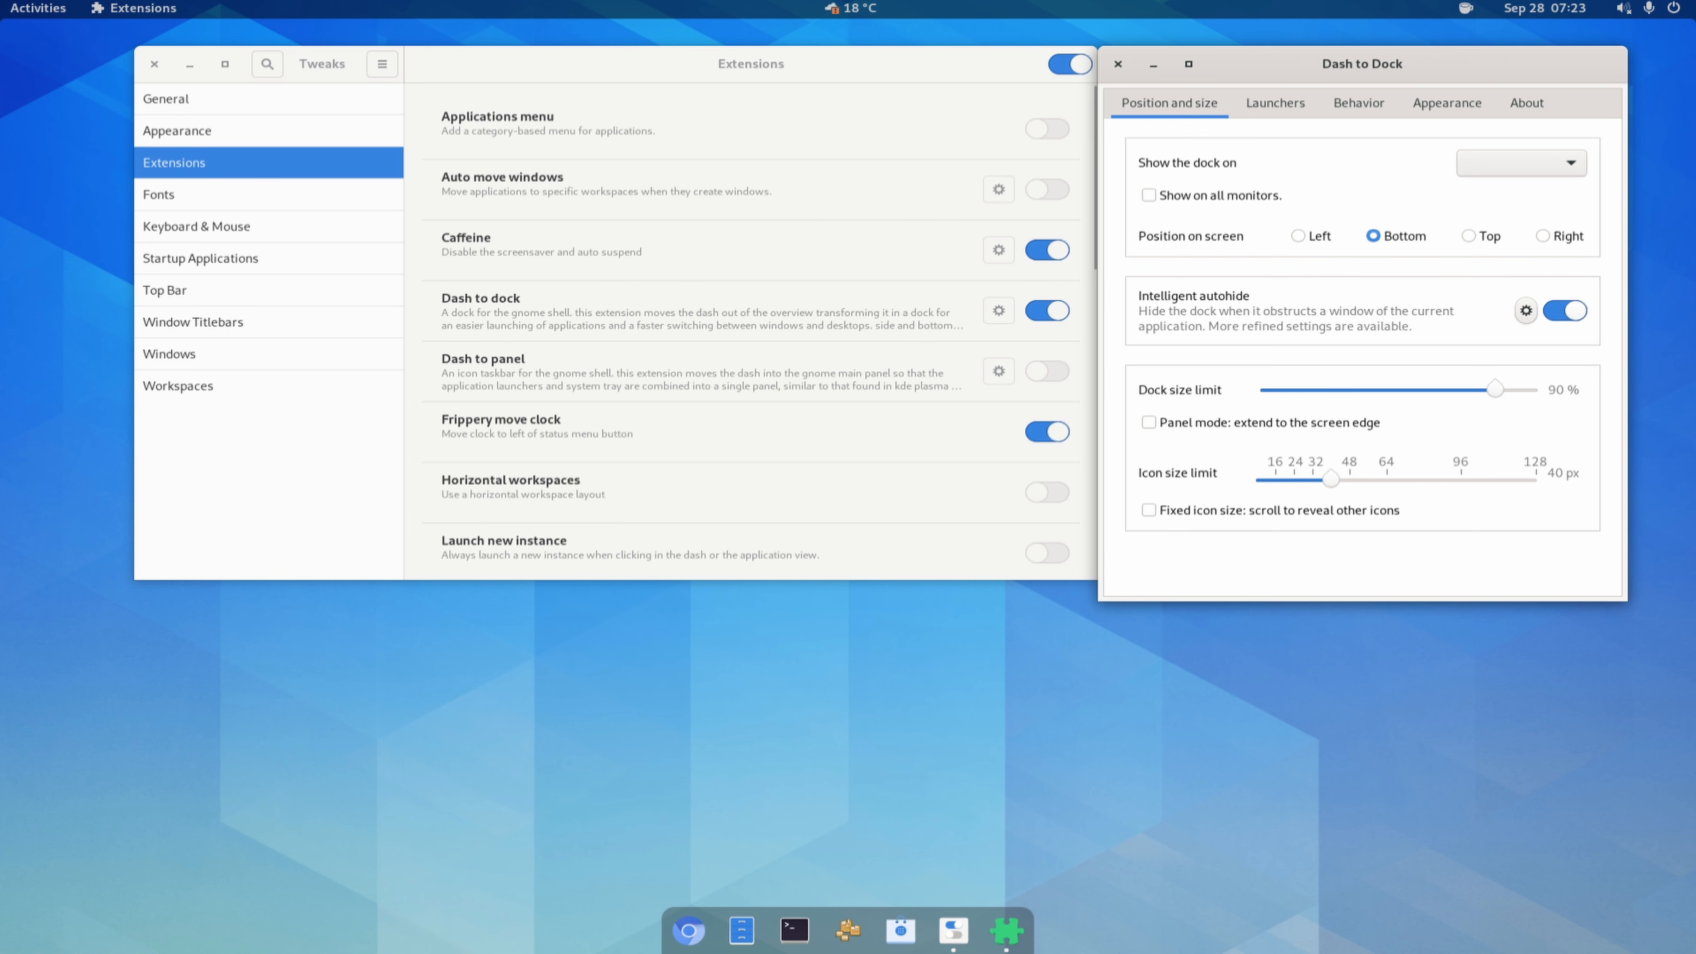
Switch to Chromium, load gnome.org/extension/3628/arcmenu/ and install the ArcMenu extension.
left_click(688, 930)
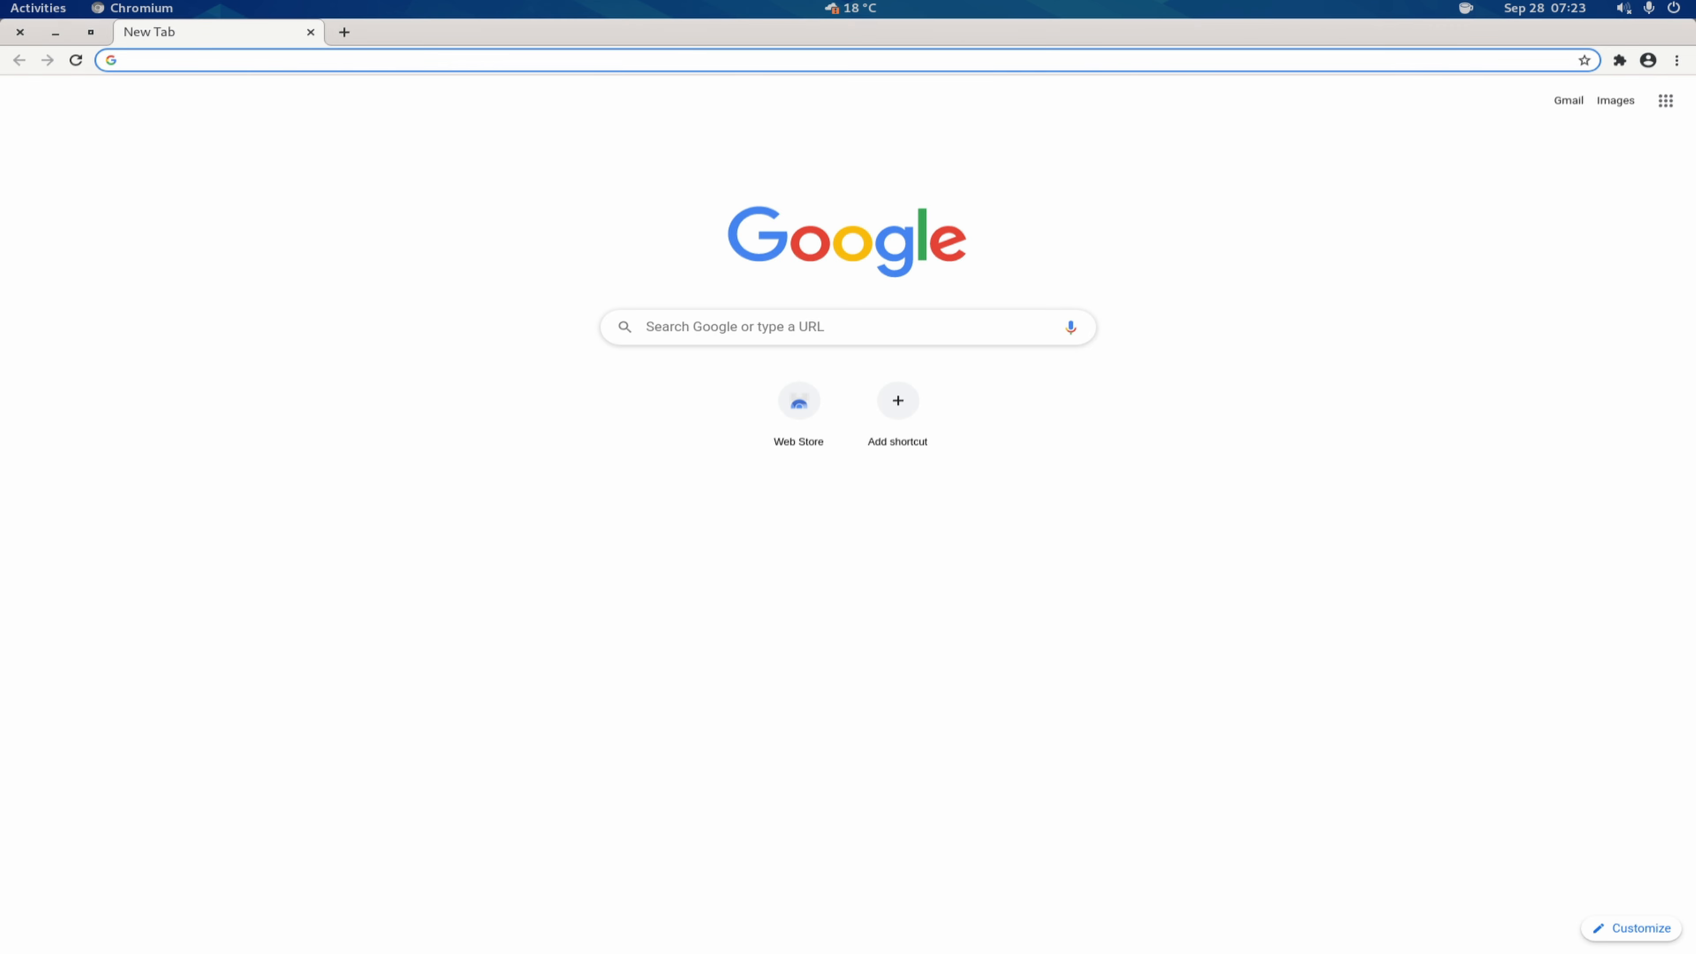
type("gnome.org/extension/3628/arcmenu/")
key("Return")
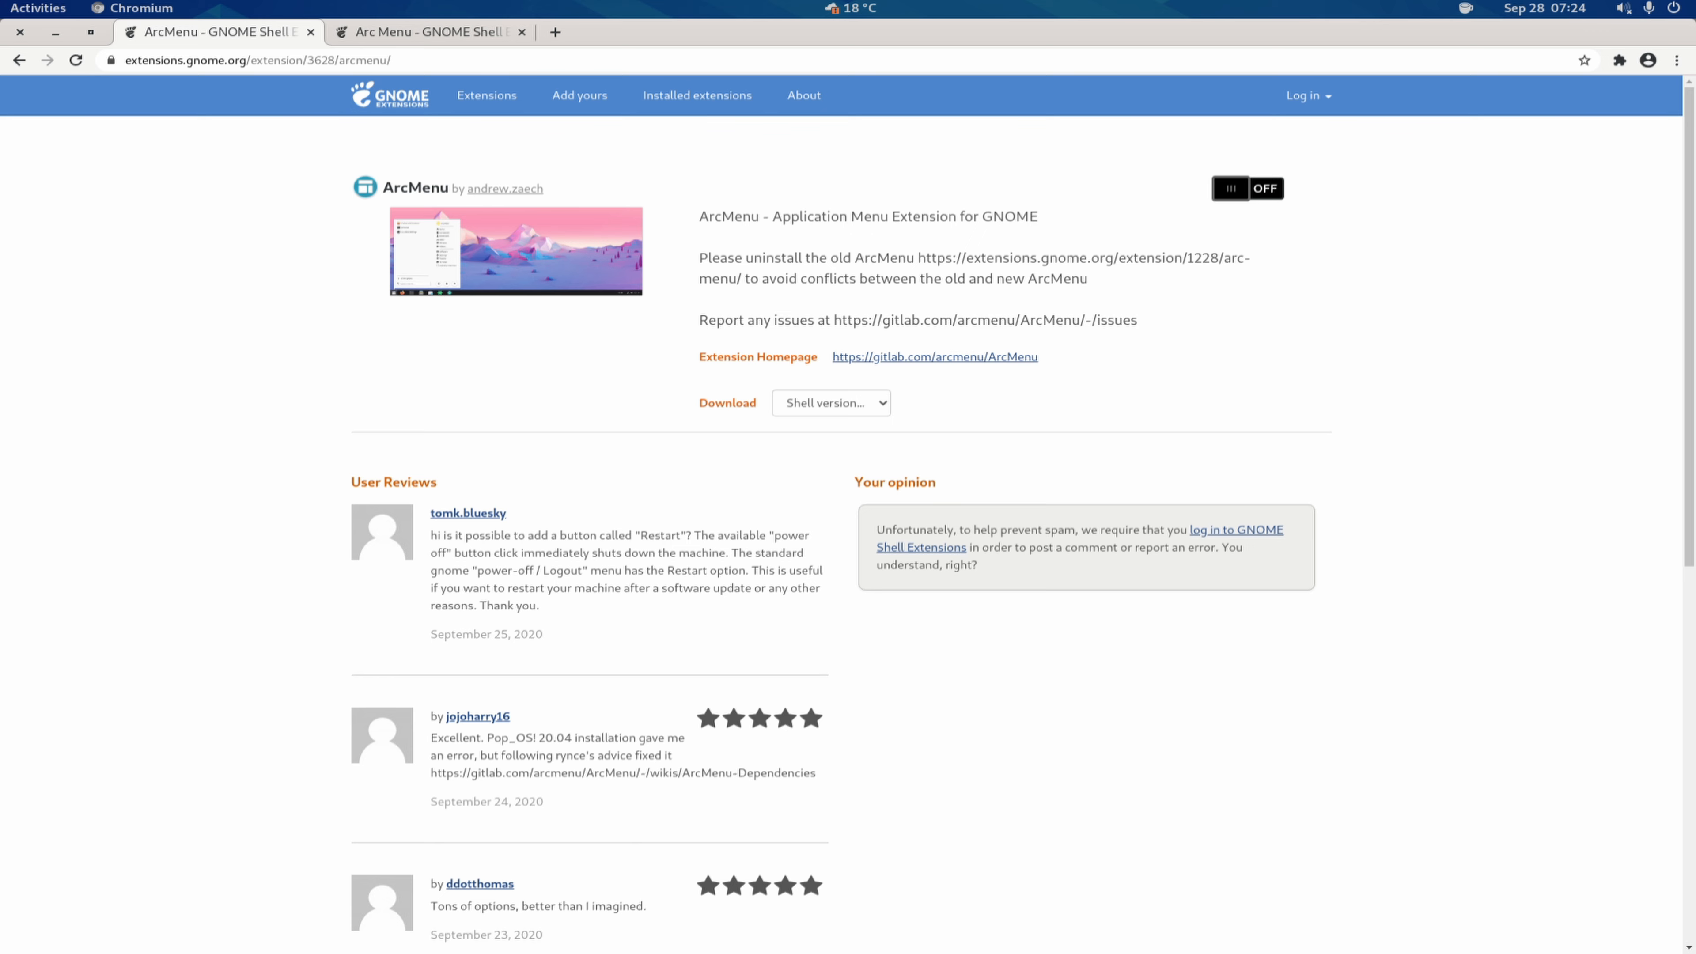
left_click(1248, 188)
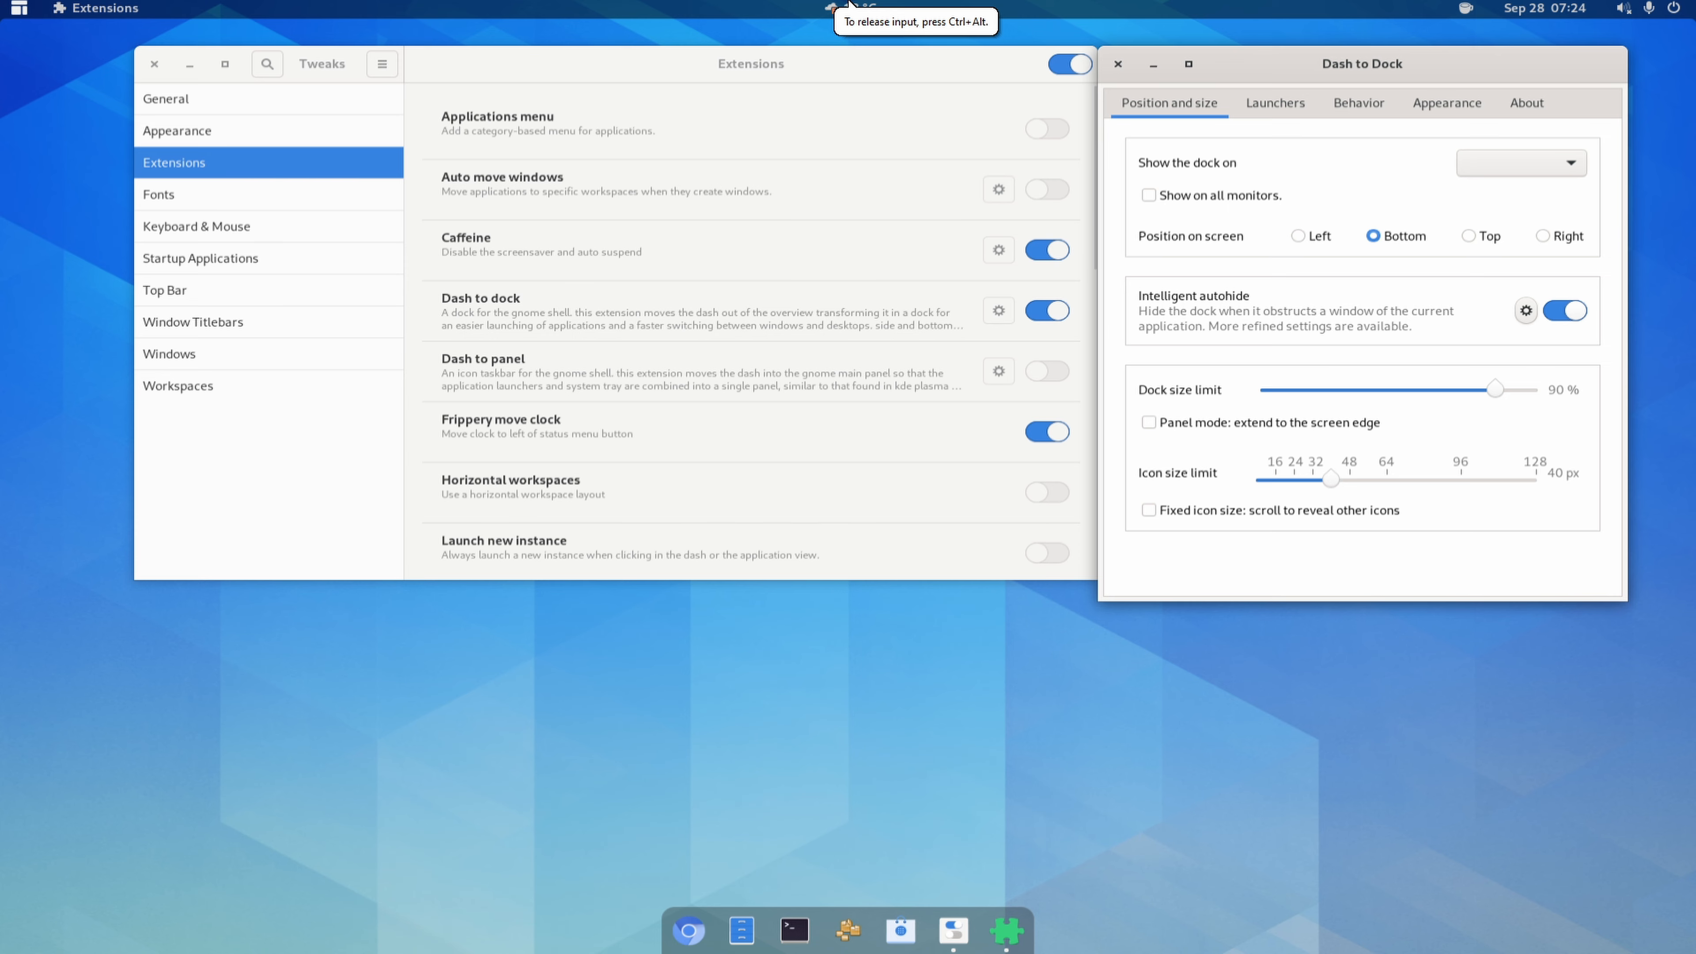
Reposition the Tweaks window, look at the new Arc Menu in the top bar, and open Arc Menu Settings.
left_click_drag(751, 64, 684, 119)
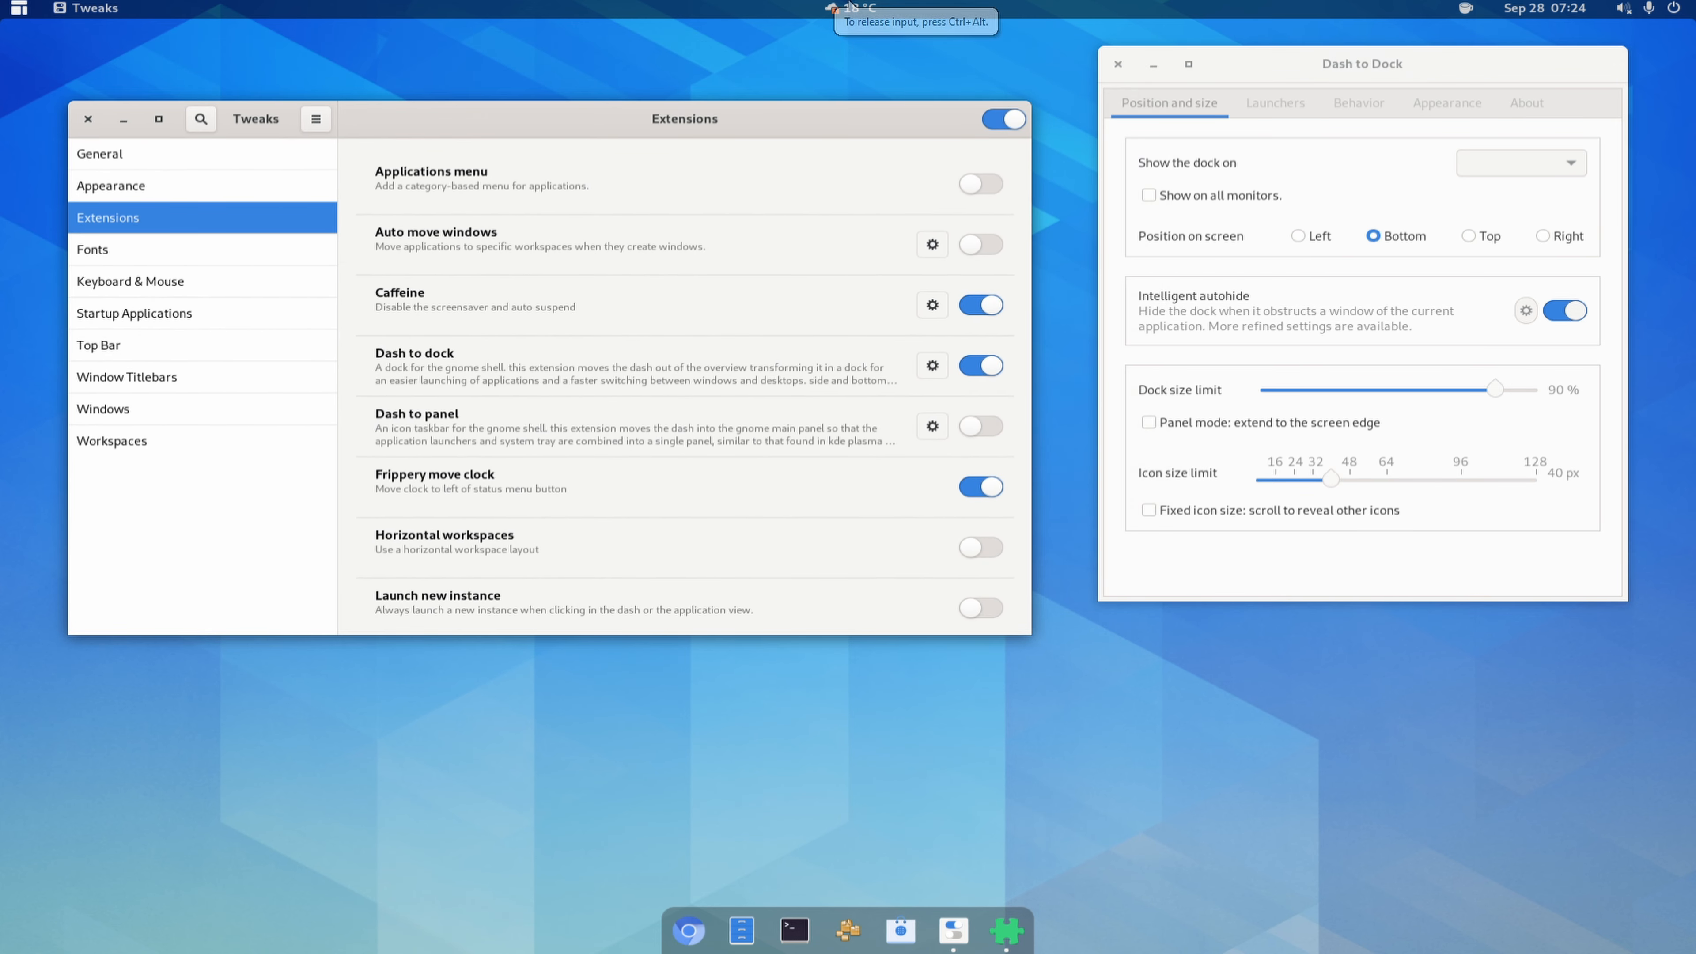
left_click(19, 8)
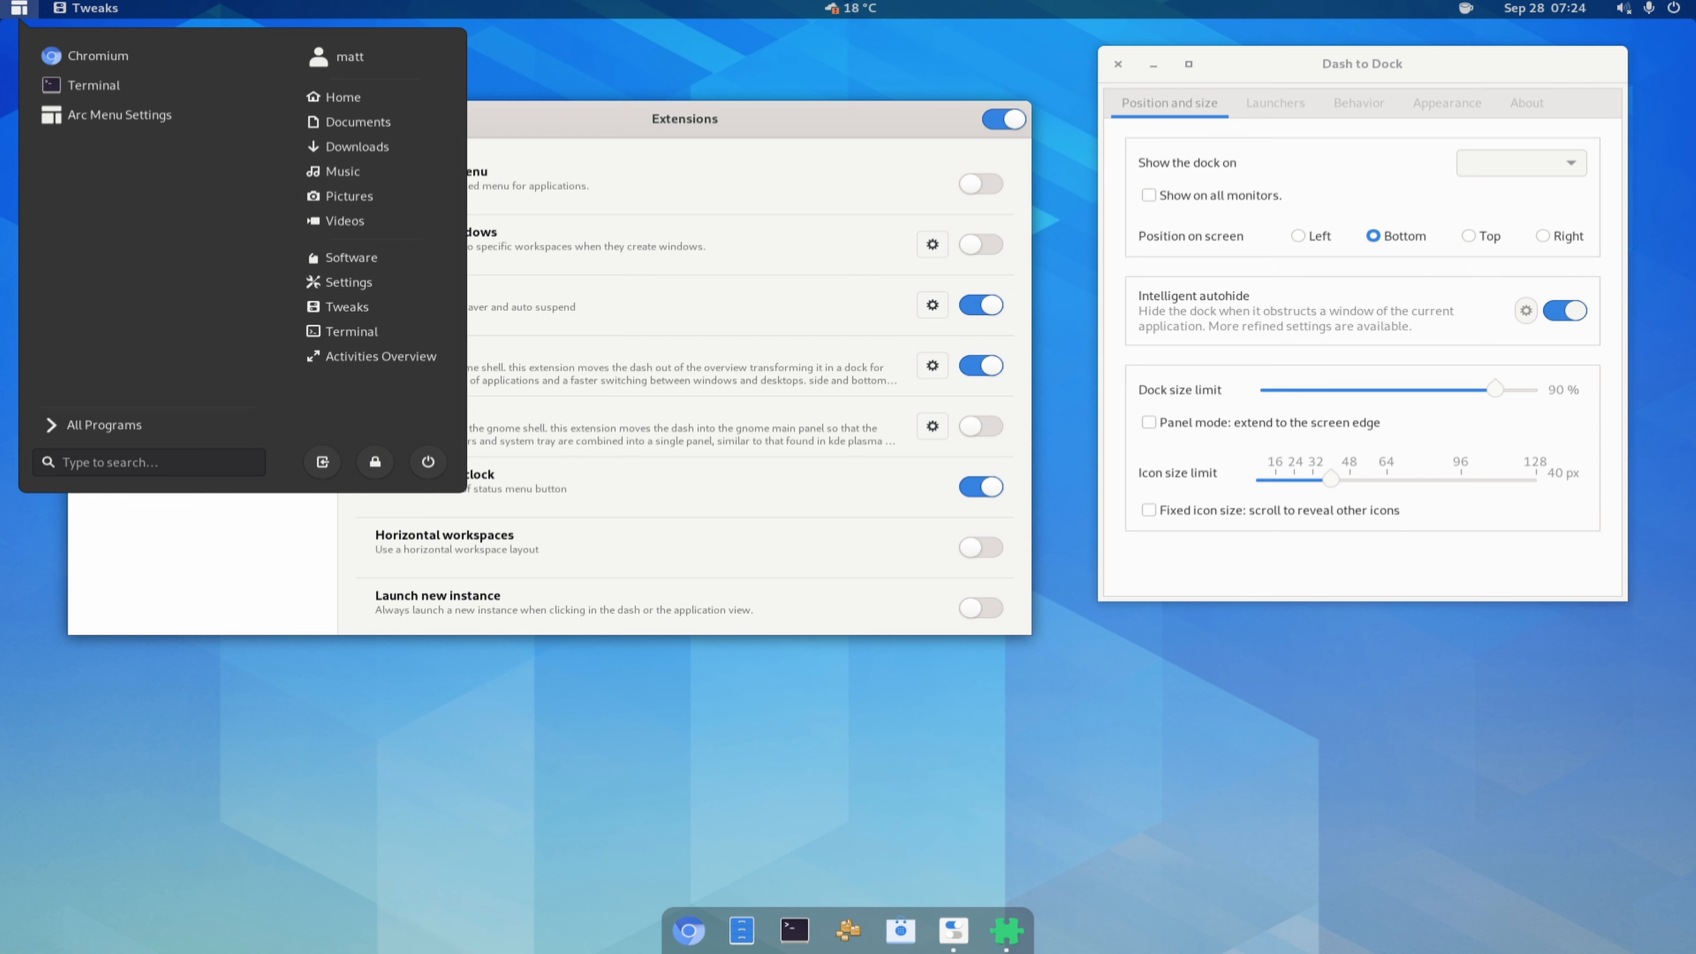
right_click(18, 8)
left_click(93, 53)
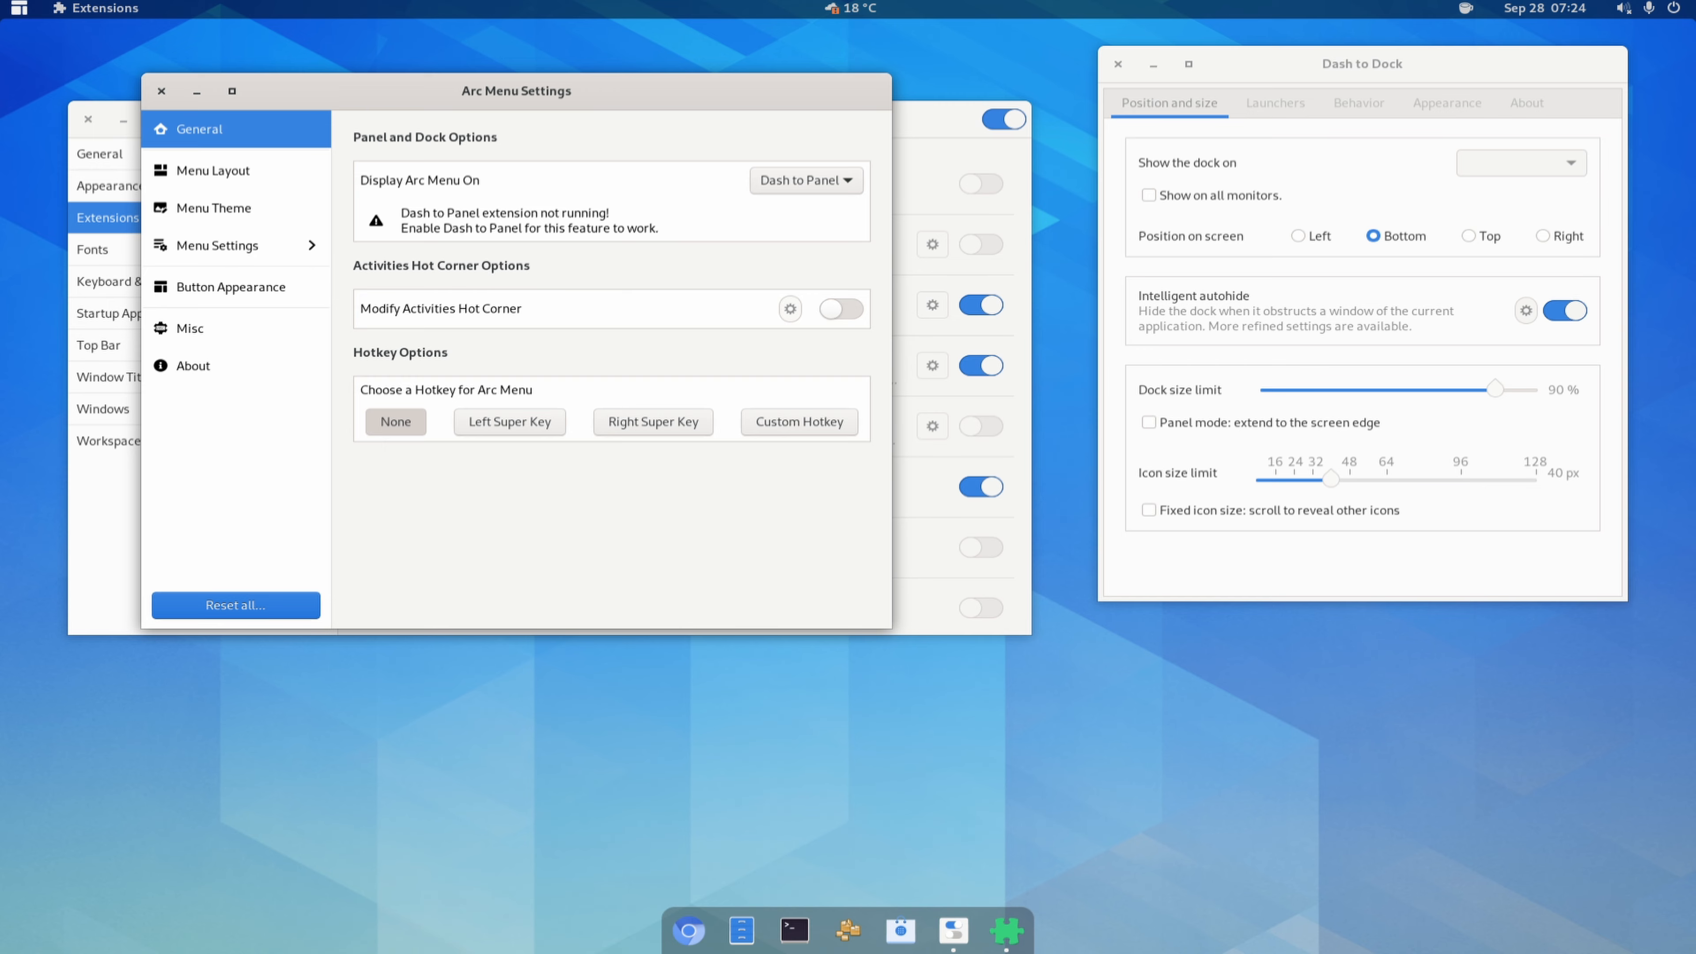
Return to the Tweaks extension list, turn off Dash to dock and turn on Dash to panel.
left_click(900, 931)
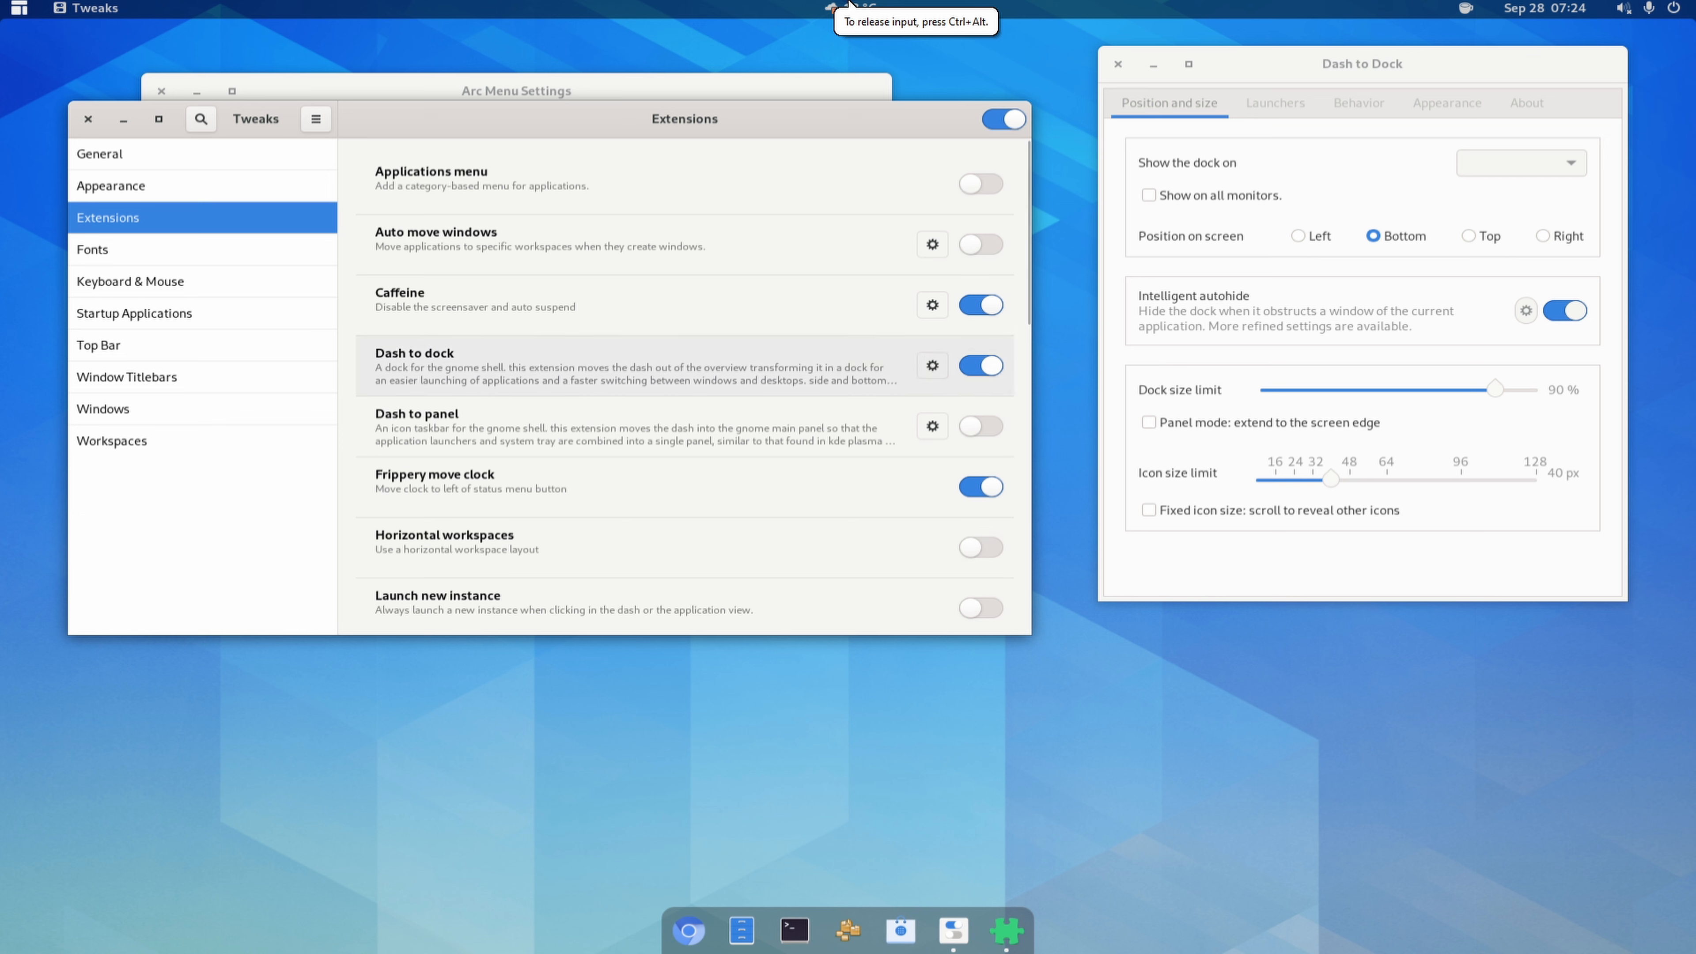
left_click(981, 365)
left_click(980, 426)
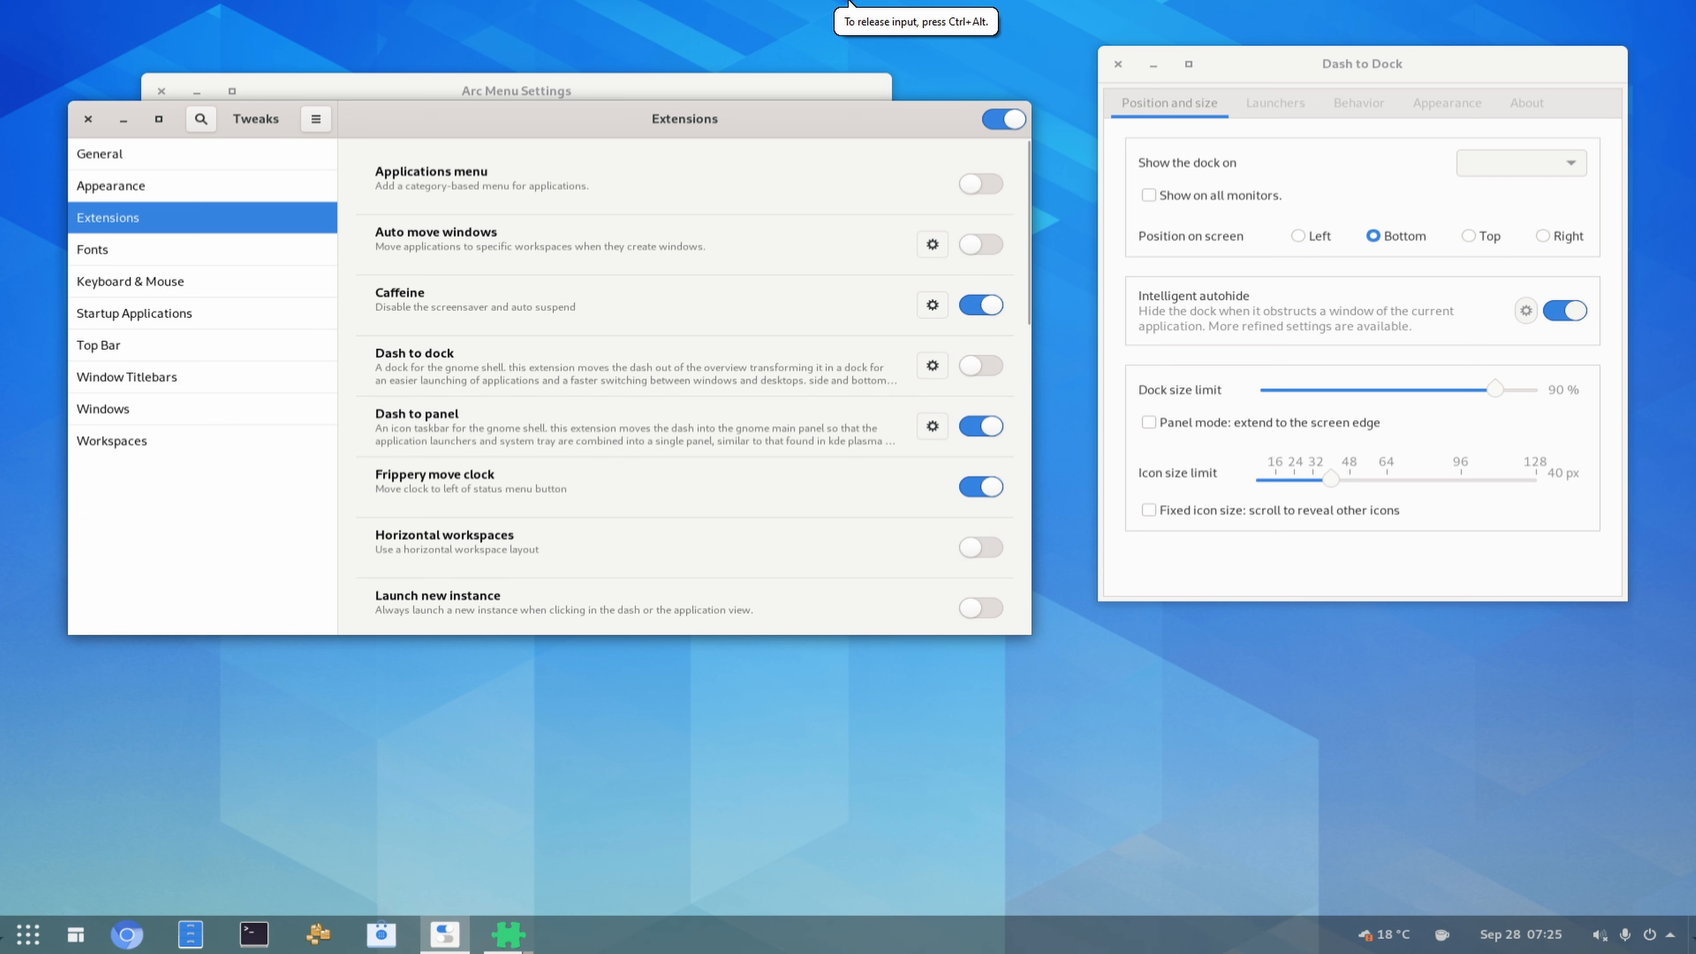
key("super")
key("super")
In the Dash to Panel settings, hide the Show Applications button and check the Arc Menu button on the panel.
left_click(931, 426)
left_click(346, 390)
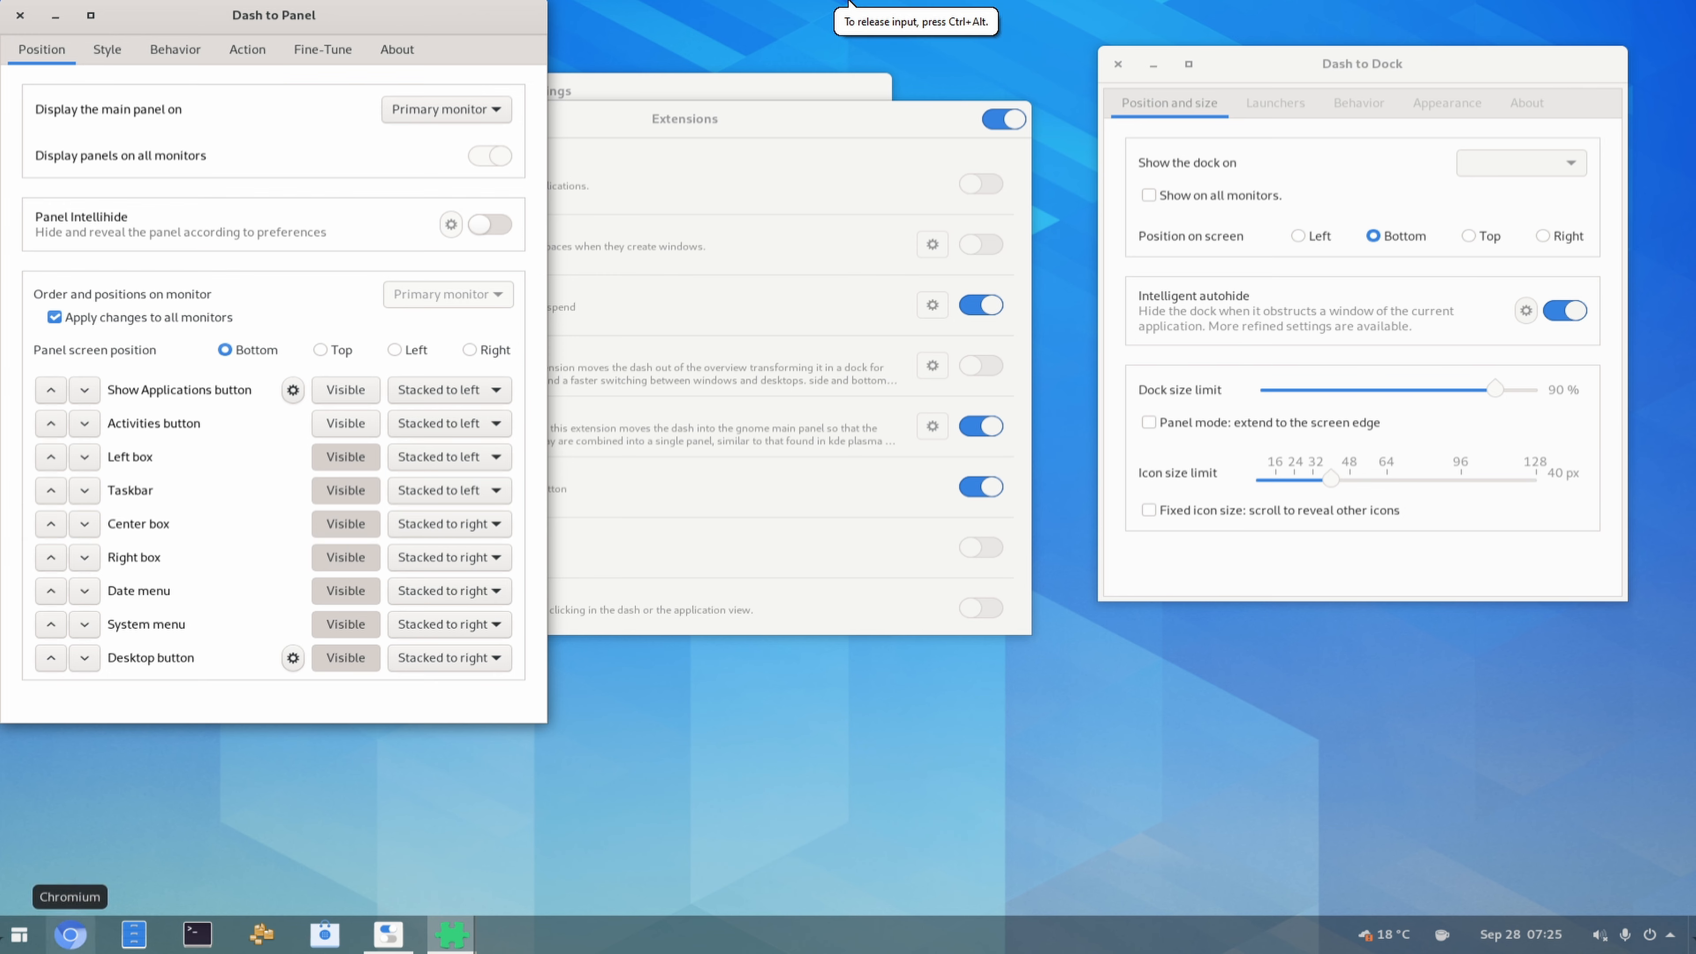
left_click(18, 934)
left_click(18, 935)
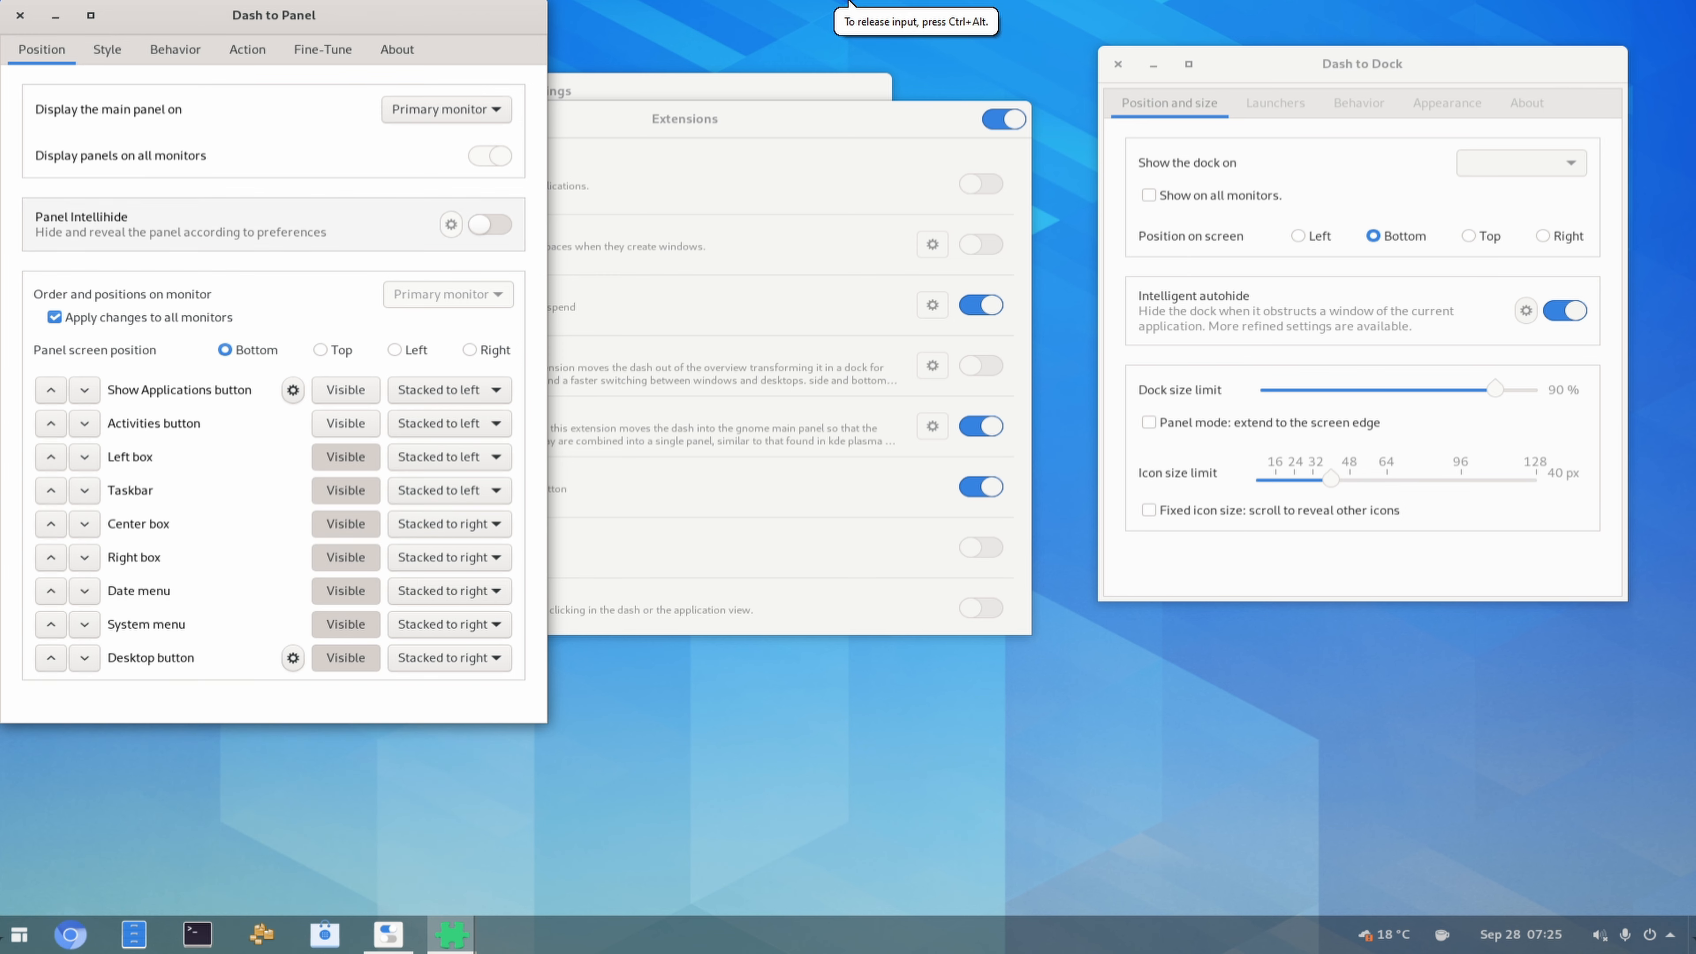
Set the Dash to Panel panel size to 40 px and open the Arc Menu on the resized panel.
left_click(107, 50)
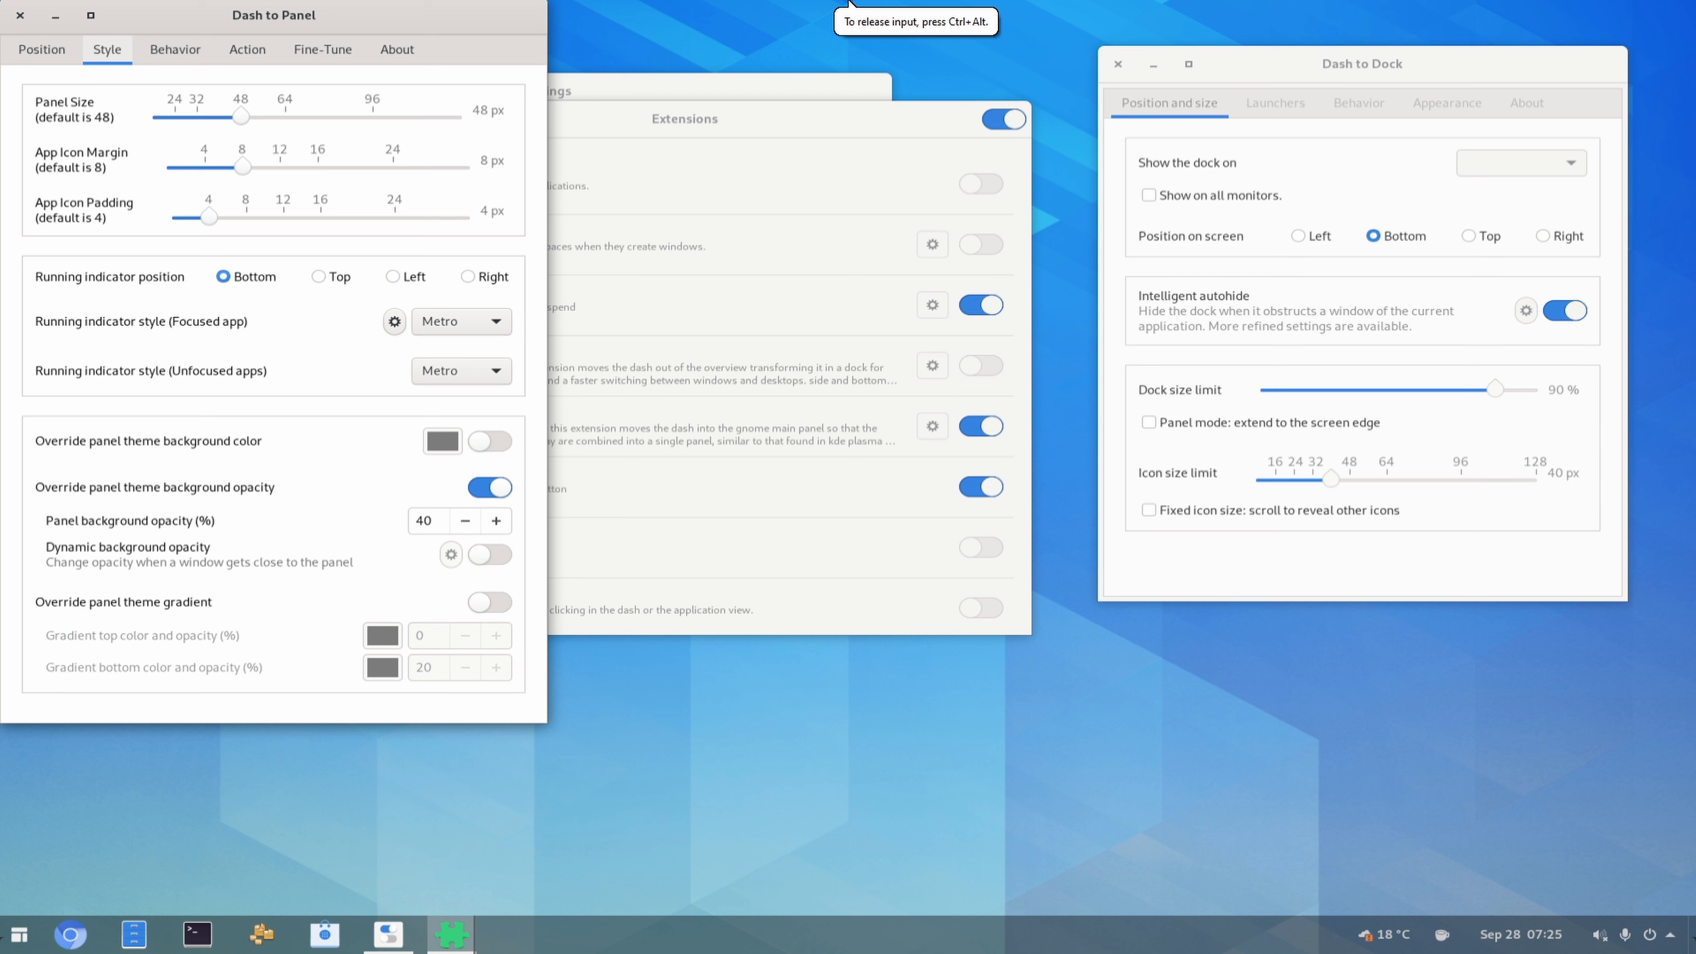
left_click_drag(241, 117, 218, 117)
left_click(18, 938)
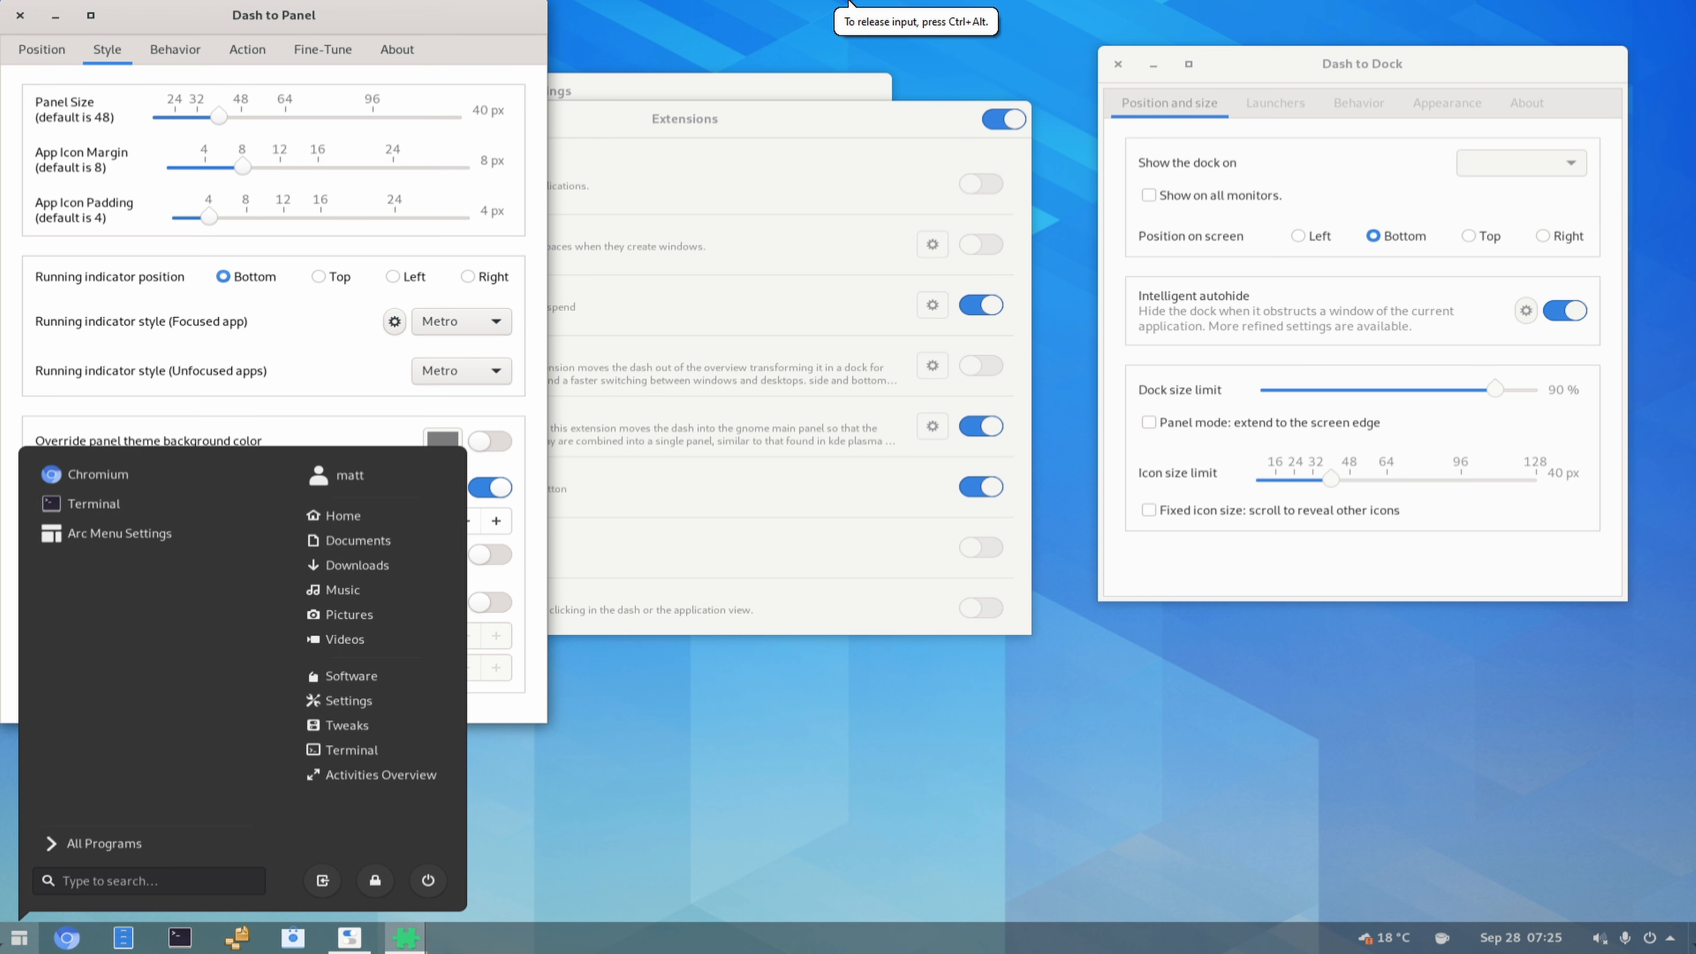